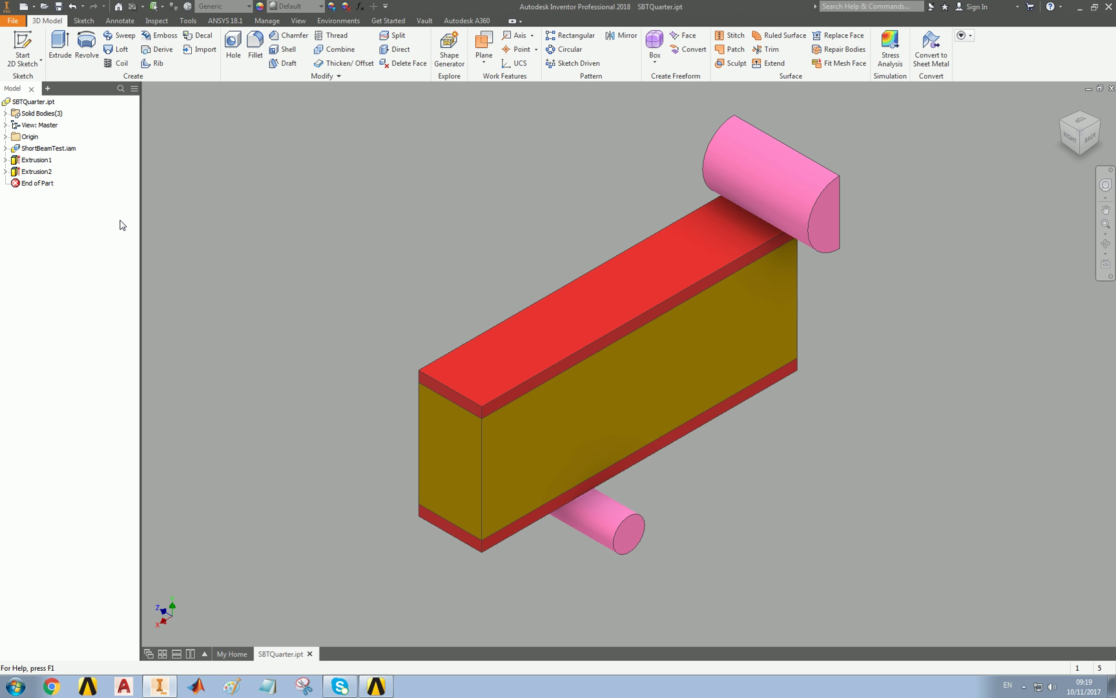
# Create a work plane offset 9.5 inward from the gold core's end face, farthest from the large half-cylinder.
pyautogui.click(486, 64)
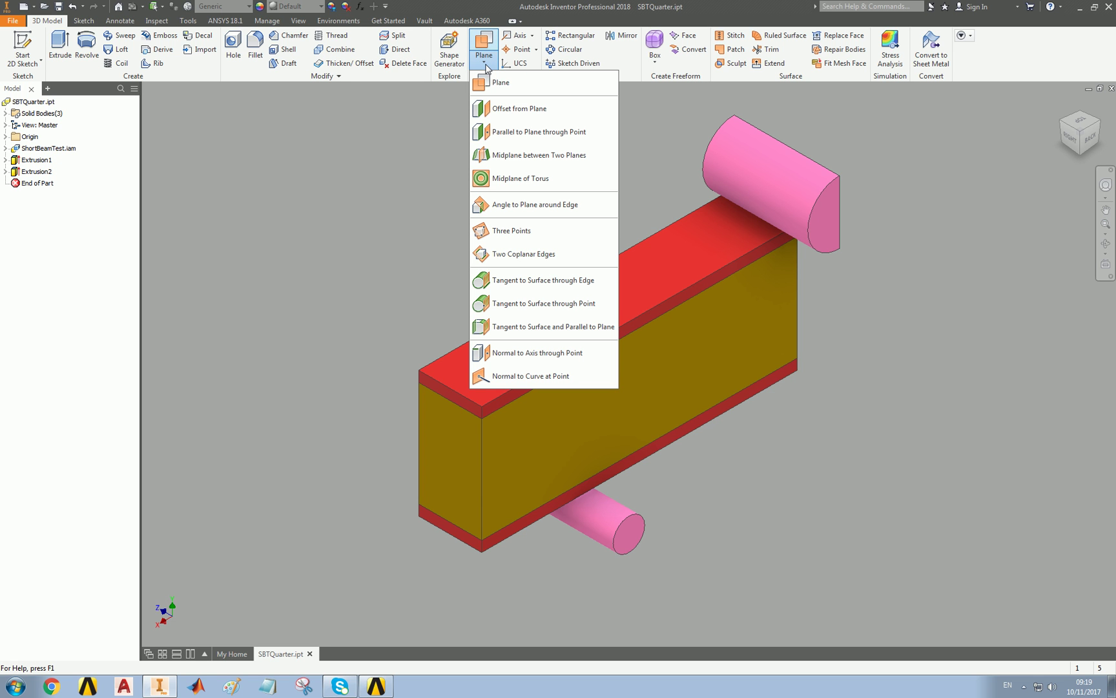
pyautogui.click(518, 107)
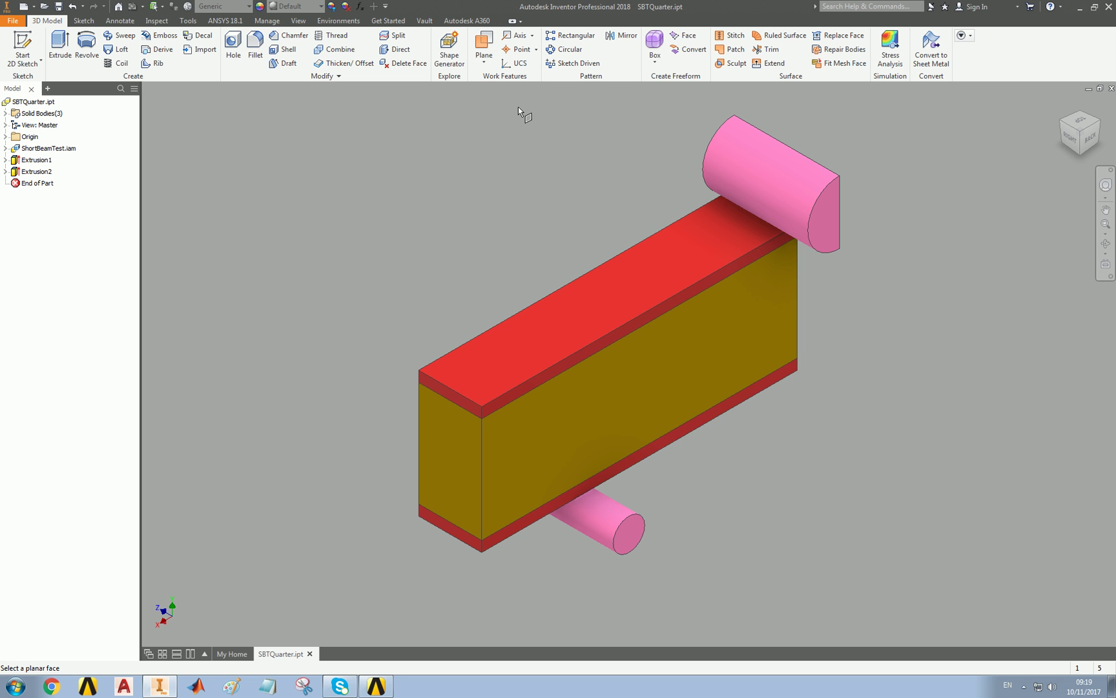
pyautogui.click(1072, 153)
pyautogui.click(1070, 152)
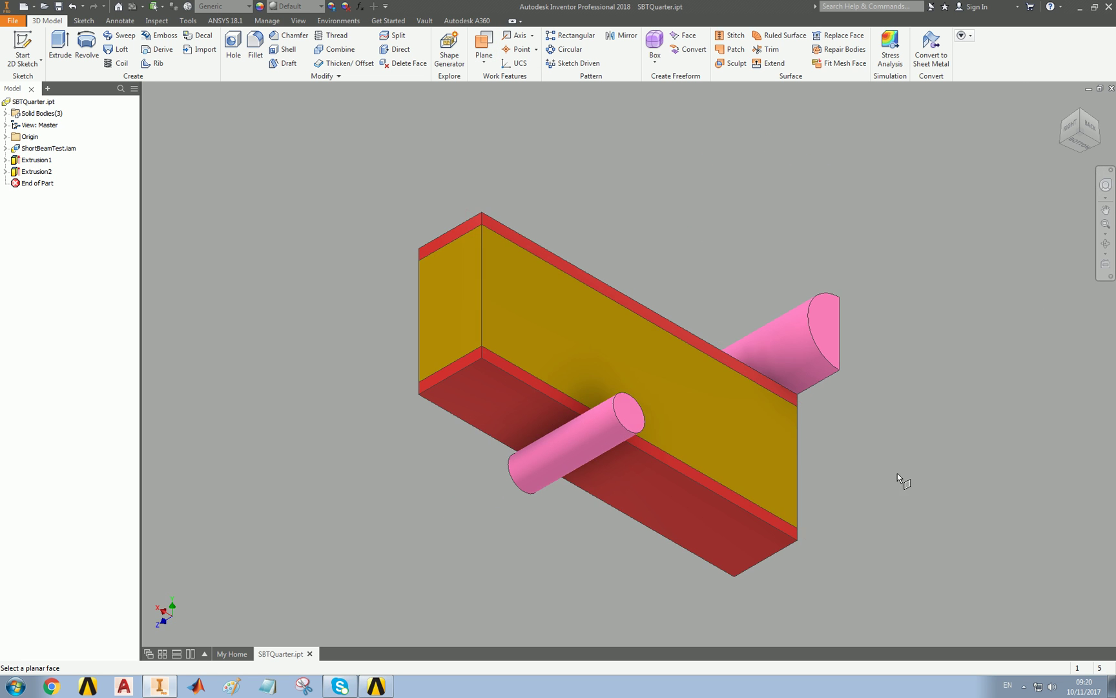
pyautogui.click(444, 290)
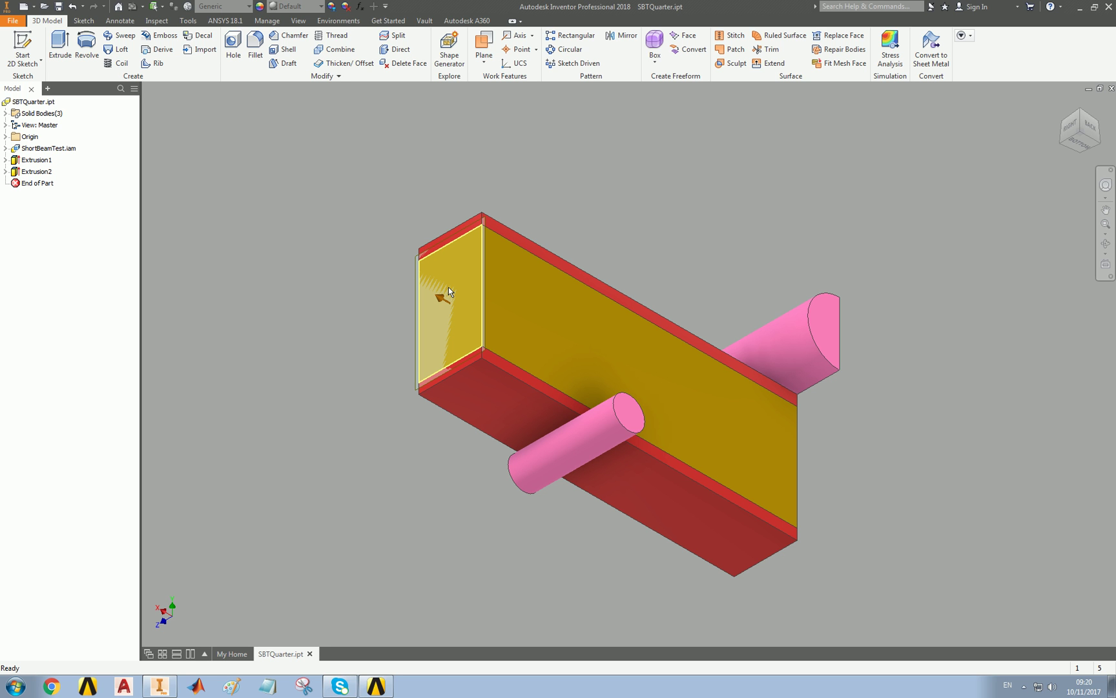
pyautogui.write('9')
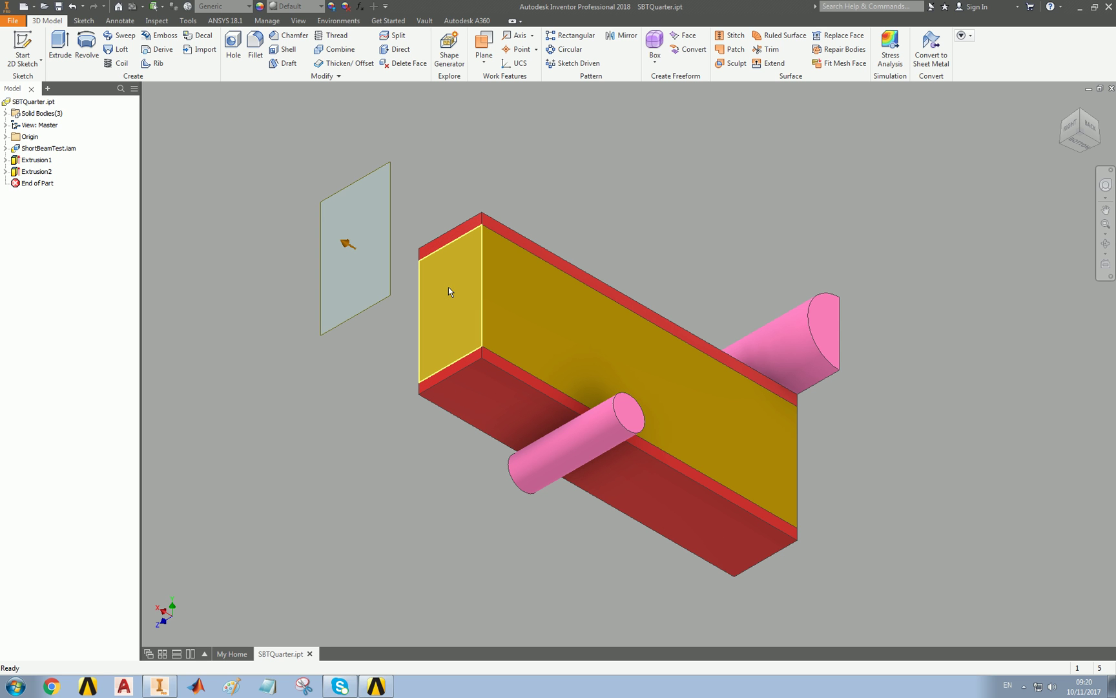
pyautogui.write('.5')
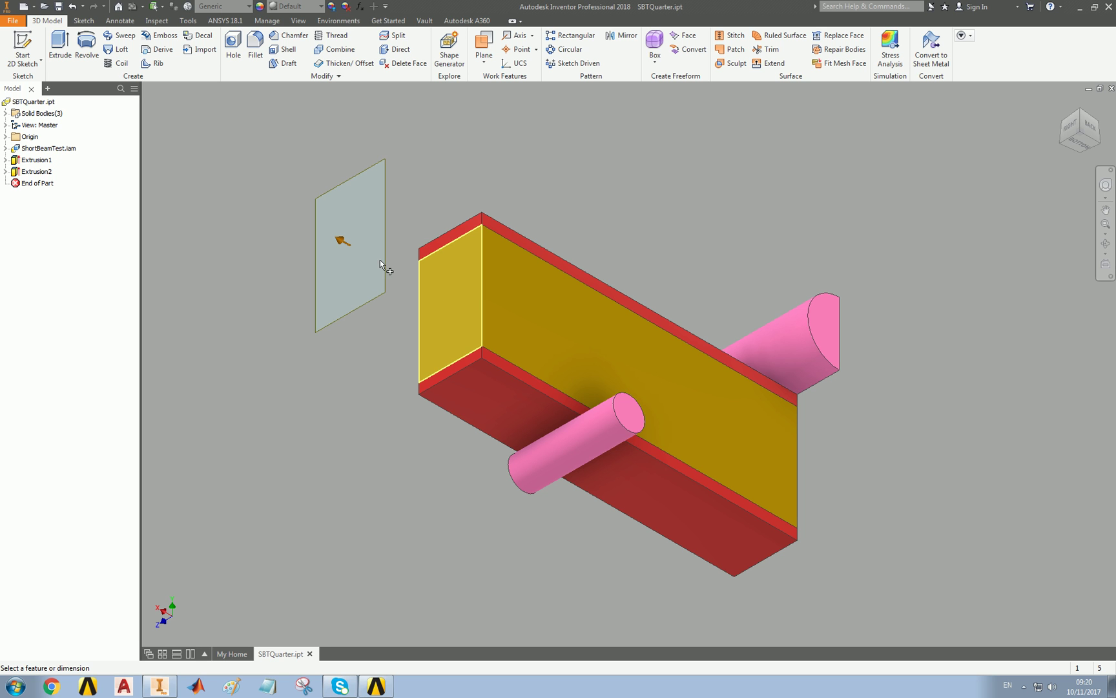
pyautogui.press('Return')
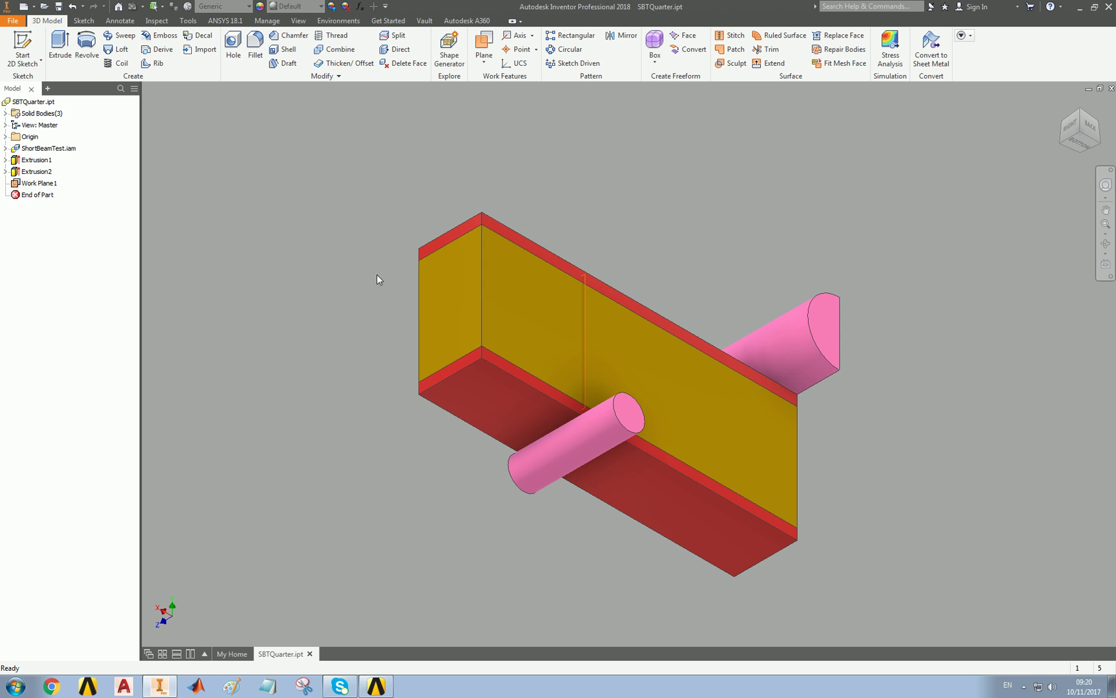
# Create a second work plane parallel to the same core end face, offset slightly farther inward than the first.
pyautogui.click(484, 55)
pyautogui.click(510, 109)
pyautogui.click(449, 281)
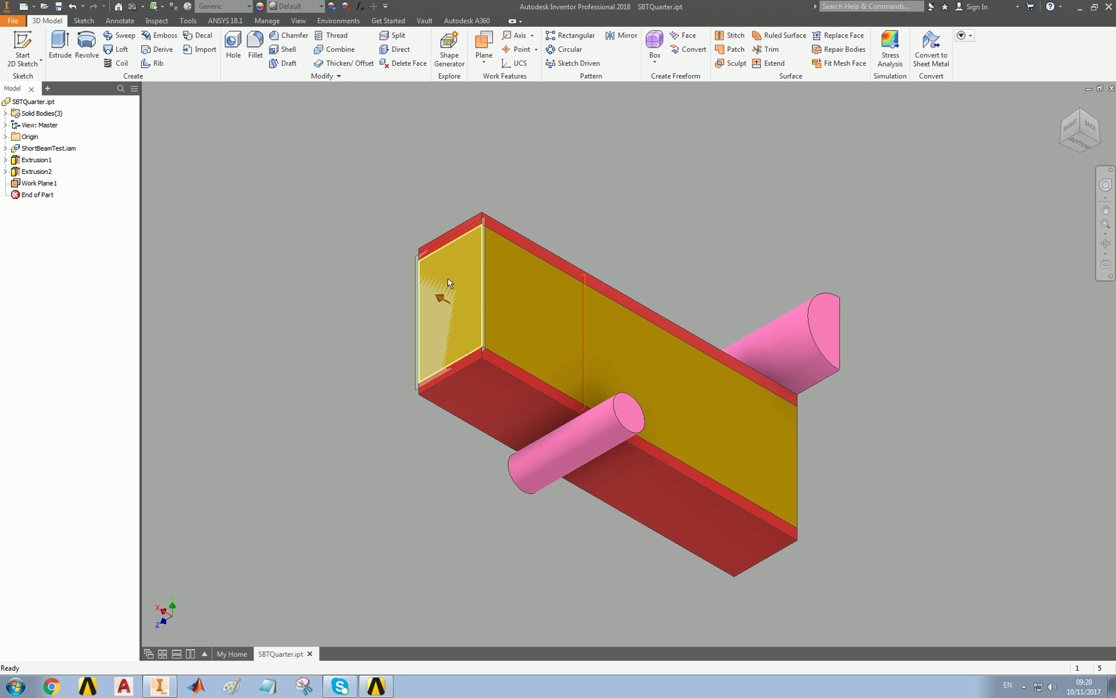
pyautogui.write('-10')
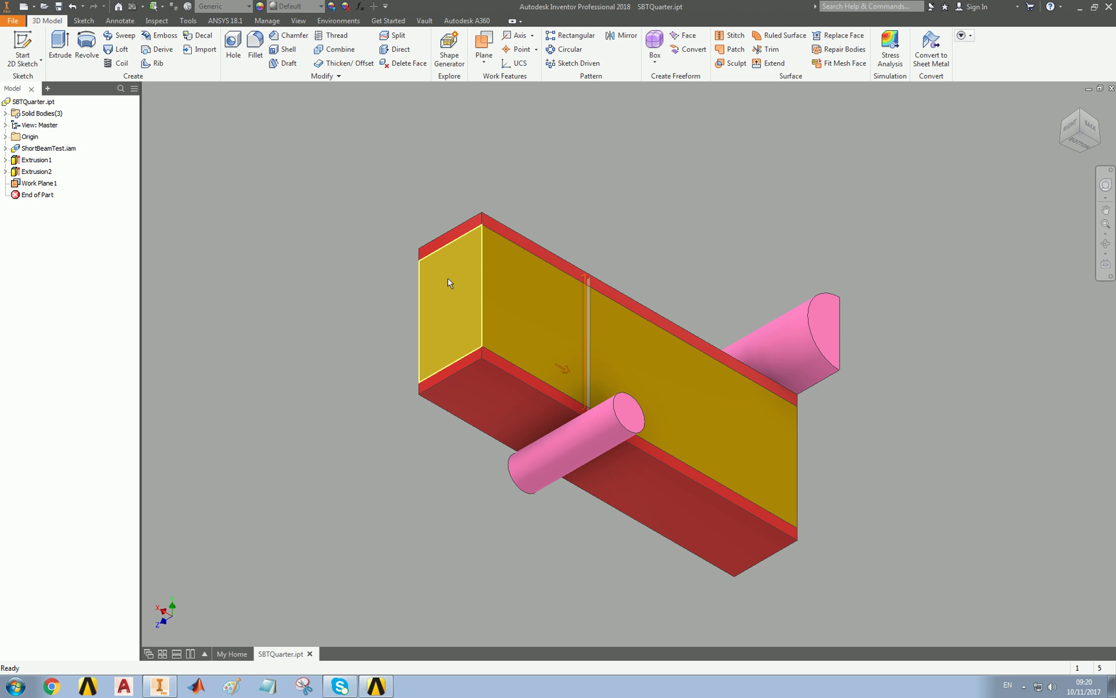
pyautogui.press('Return')
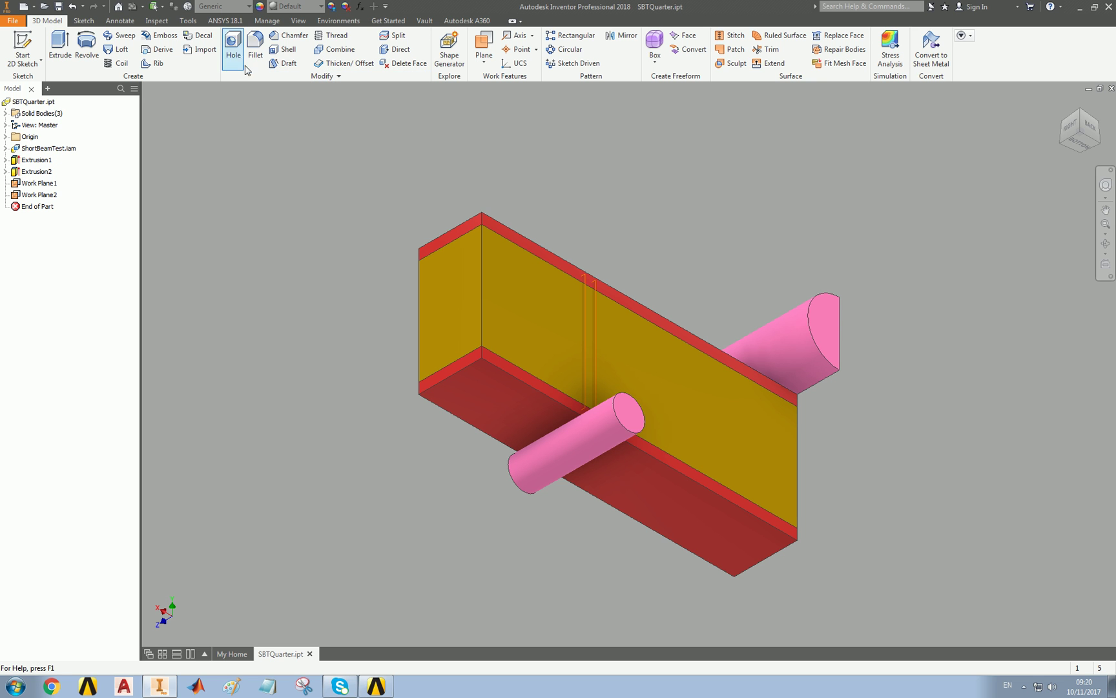
# Split the underside face of the lower red skin along each of the two work planes, using the face split option.
pyautogui.click(393, 36)
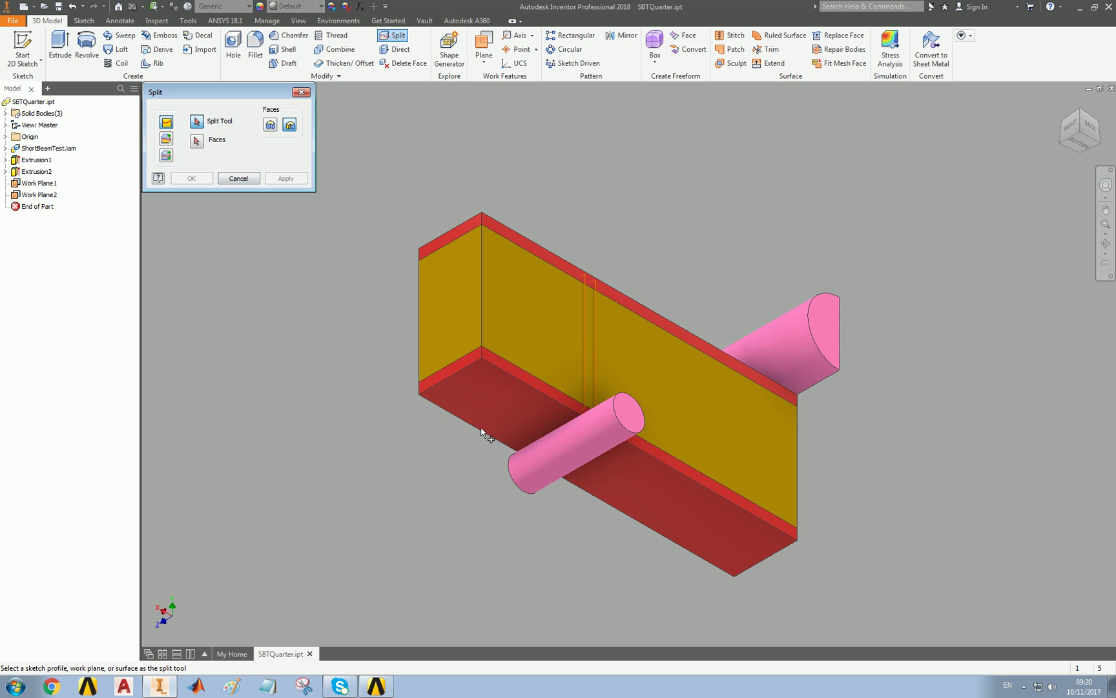
pyautogui.click(587, 352)
pyautogui.click(498, 386)
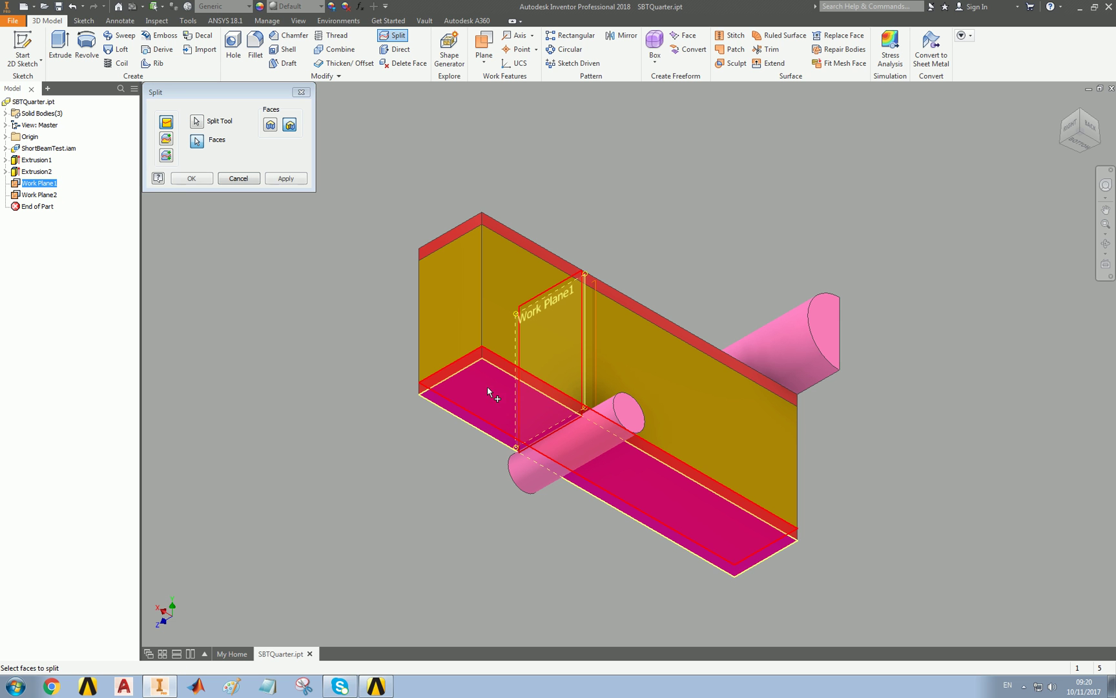
pyautogui.click(285, 178)
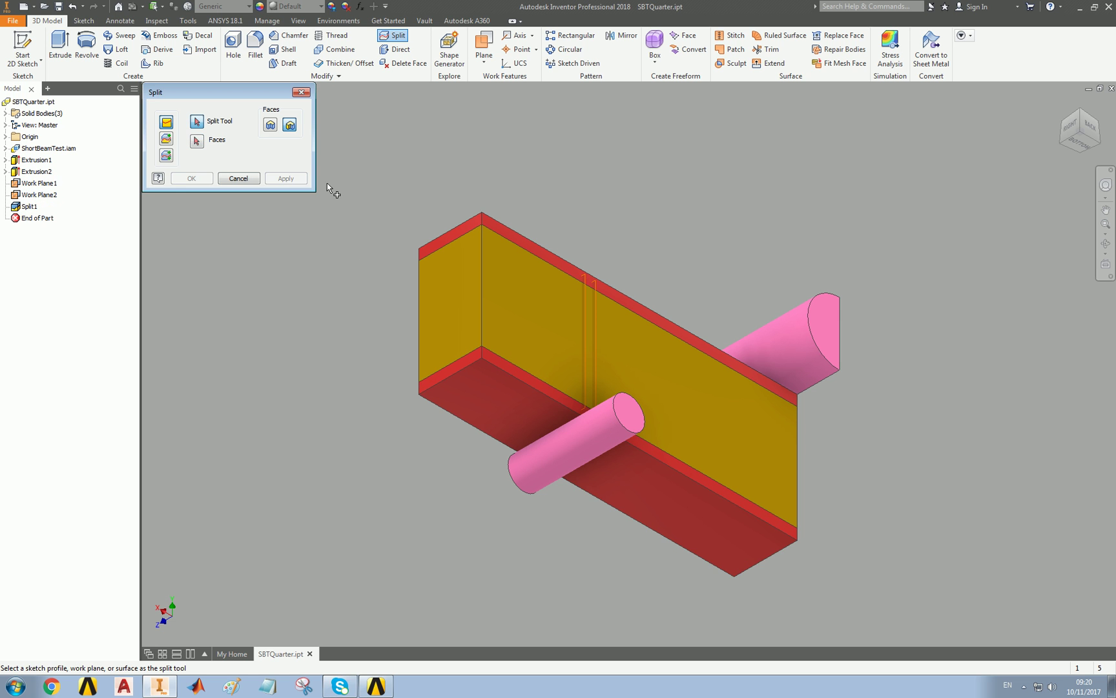
pyautogui.click(599, 319)
pyautogui.click(666, 494)
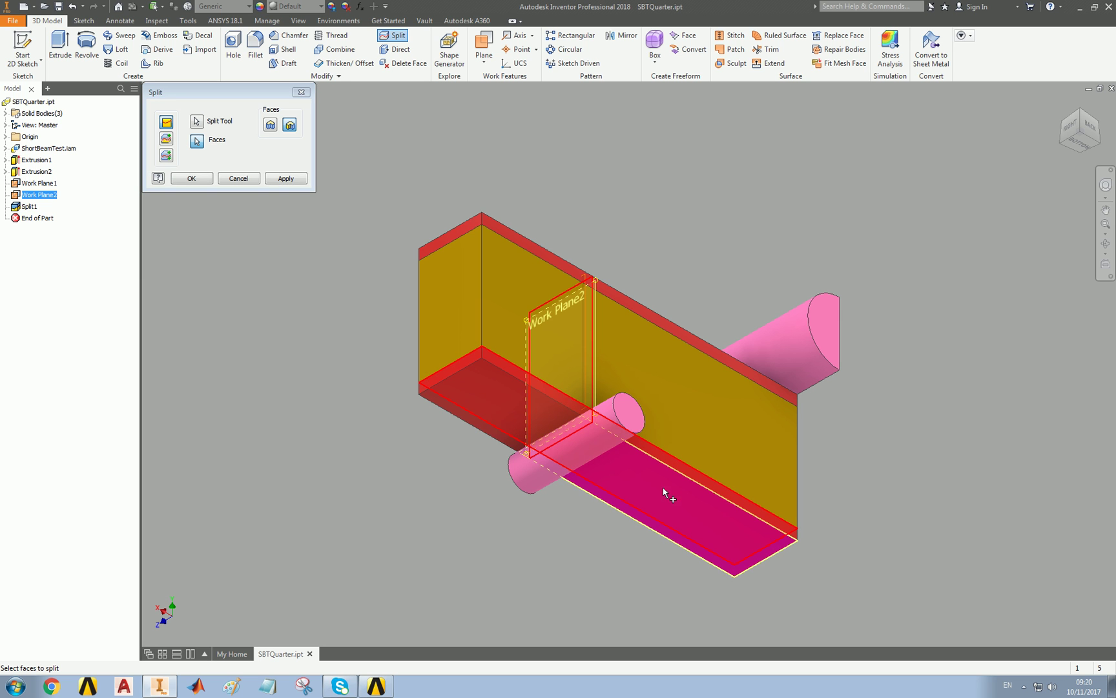
pyautogui.click(288, 178)
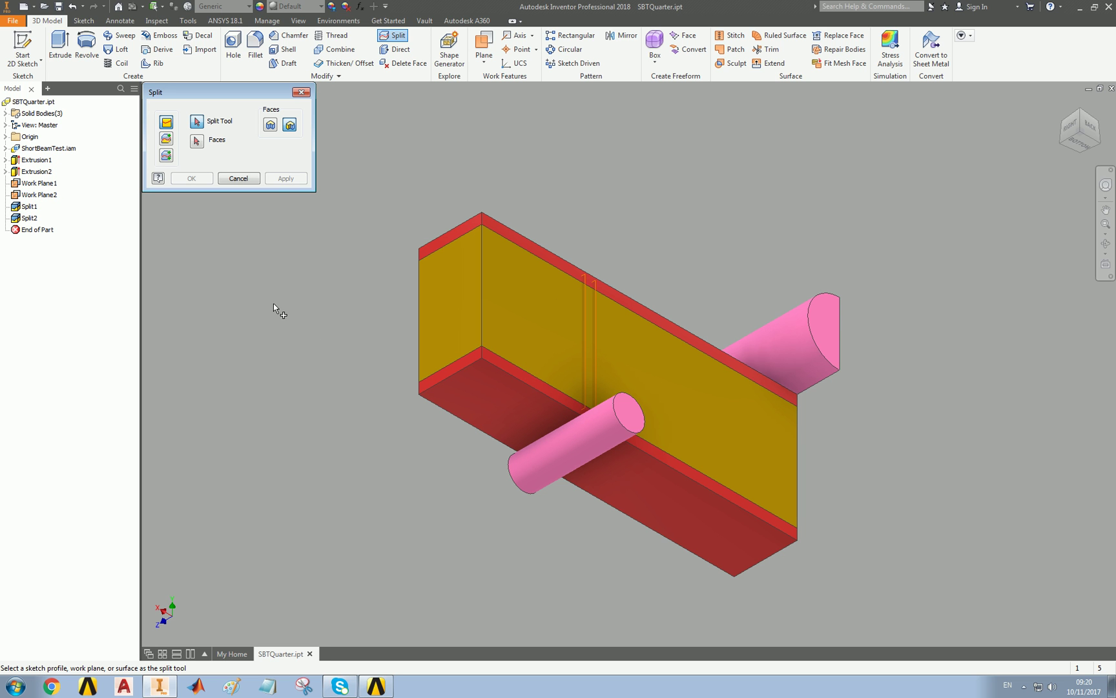
pyautogui.click(301, 93)
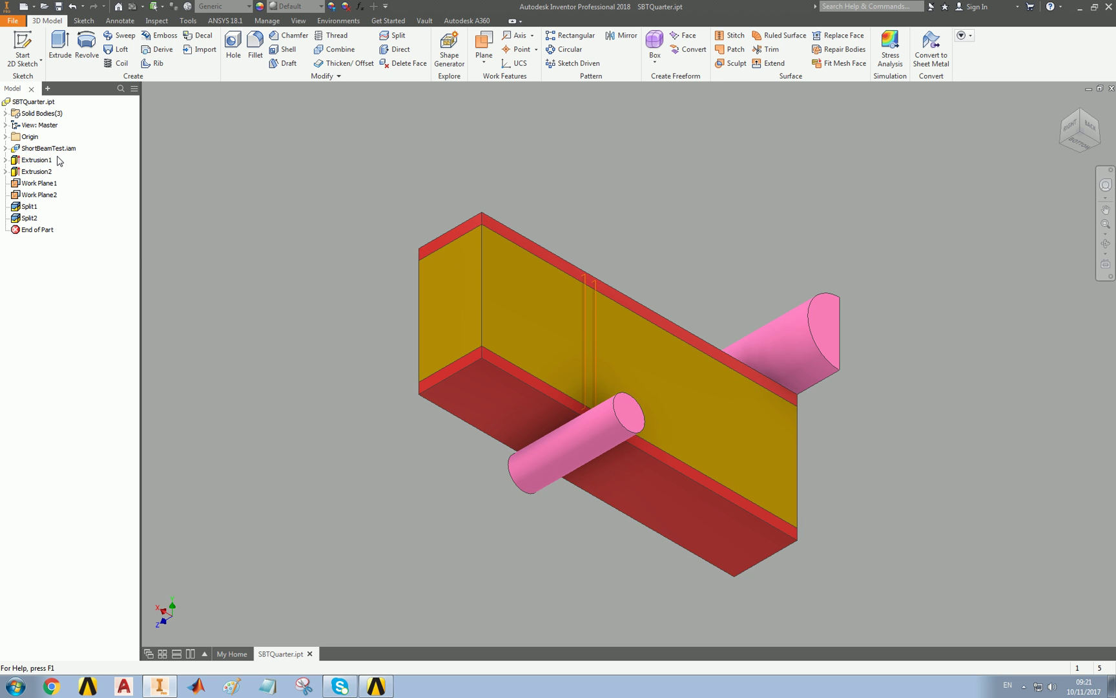
# Hide the two work planes used to split the lower skin's underside.
pyautogui.click(39, 183)
pyautogui.keyDown('ctrl'); pyautogui.click(40, 195); pyautogui.keyUp('ctrl')
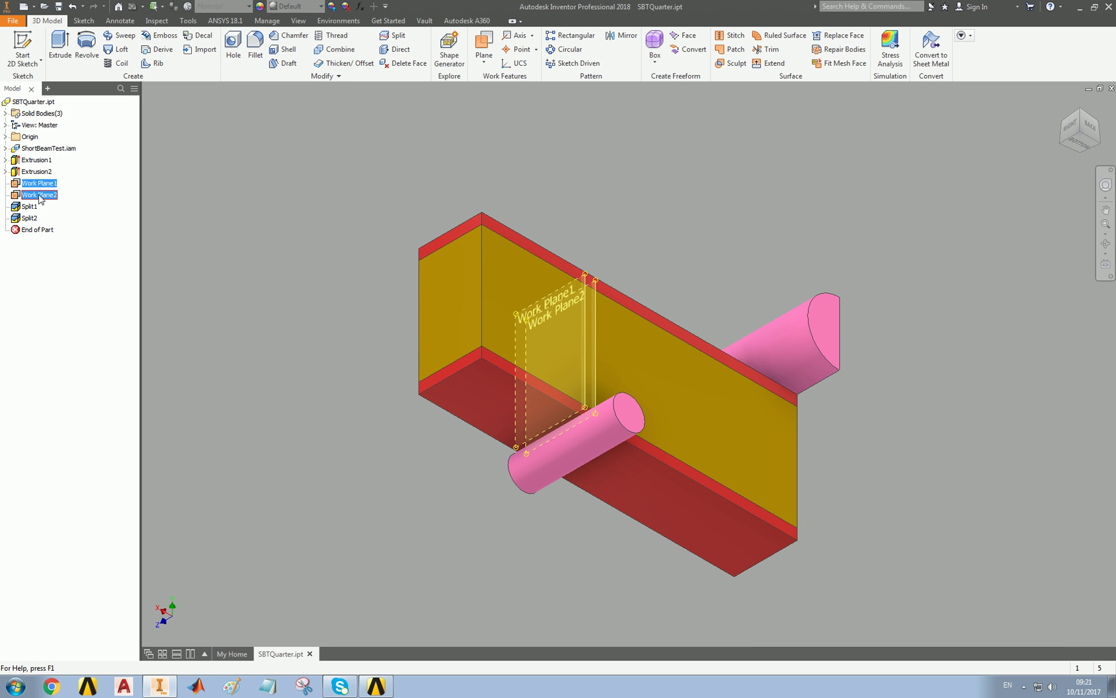
pyautogui.hotkey('alt', 'v')
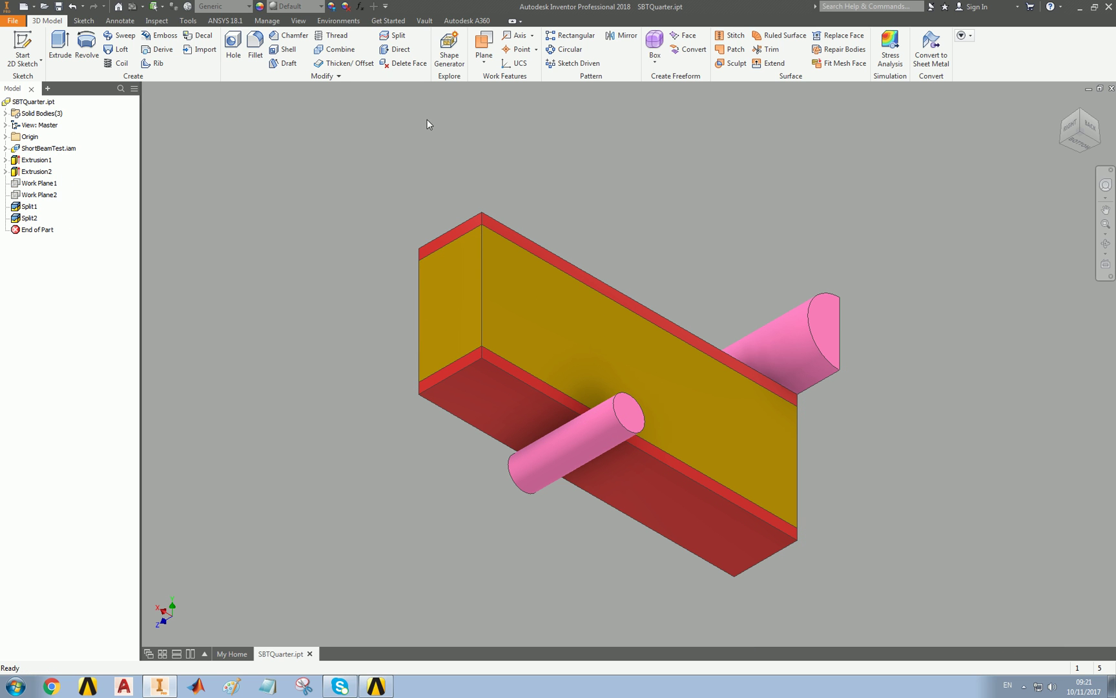
# Create a third work plane offset inward from the core's end face, positioned between the two hidden planes.
pyautogui.click(484, 58)
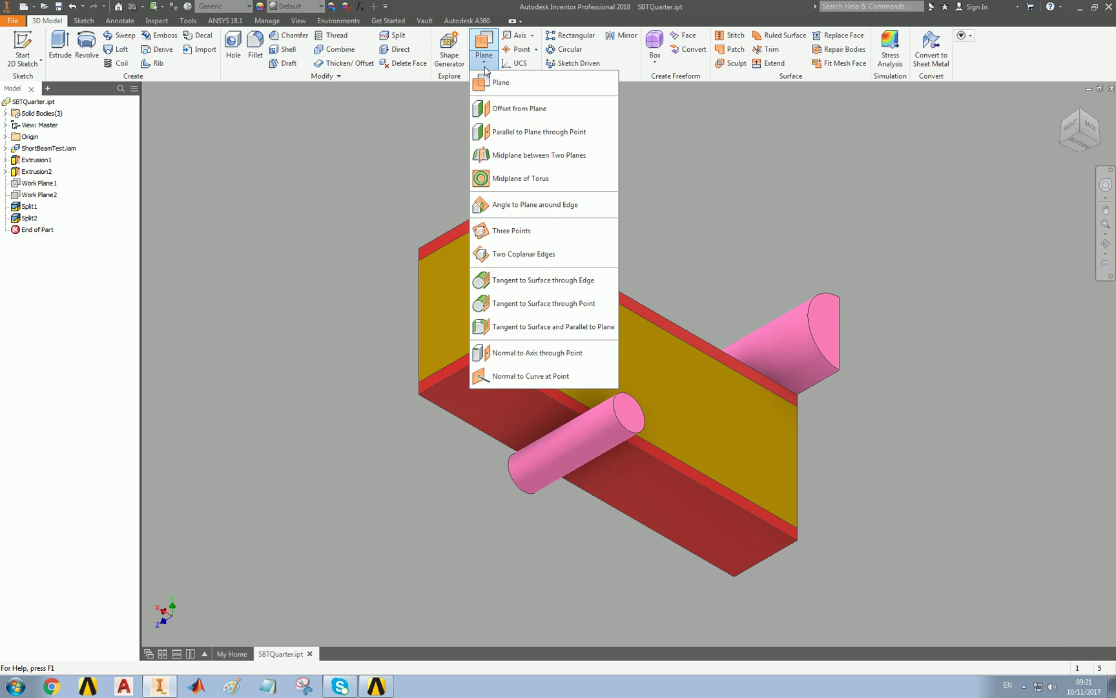
pyautogui.click(507, 109)
pyautogui.click(441, 290)
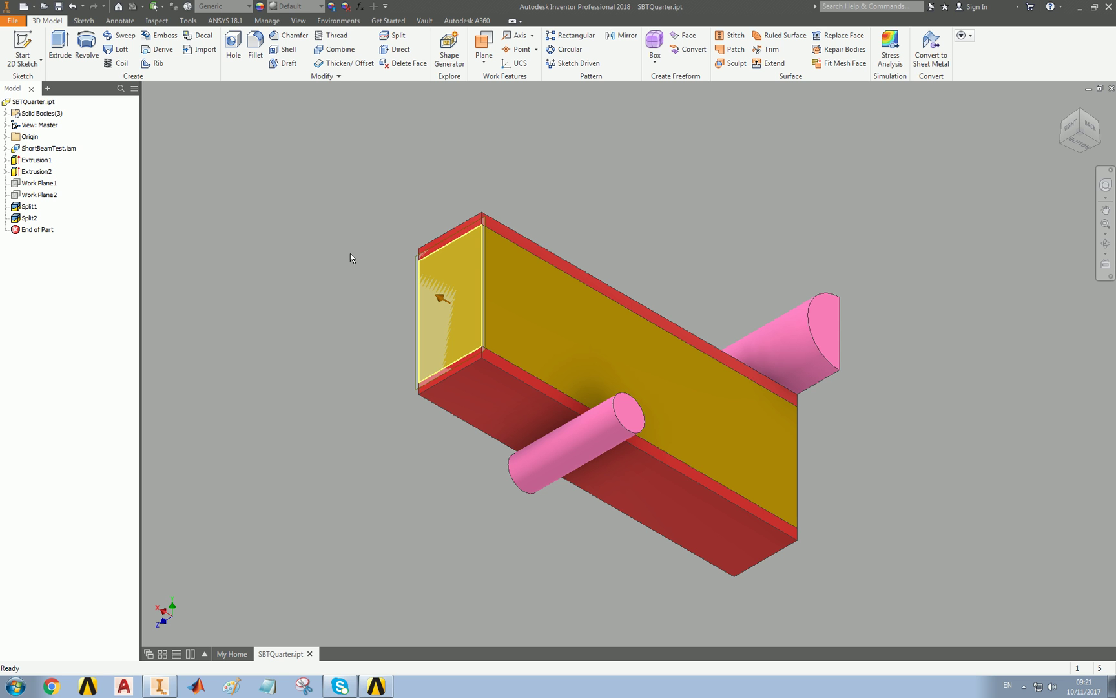
pyautogui.write('-10')
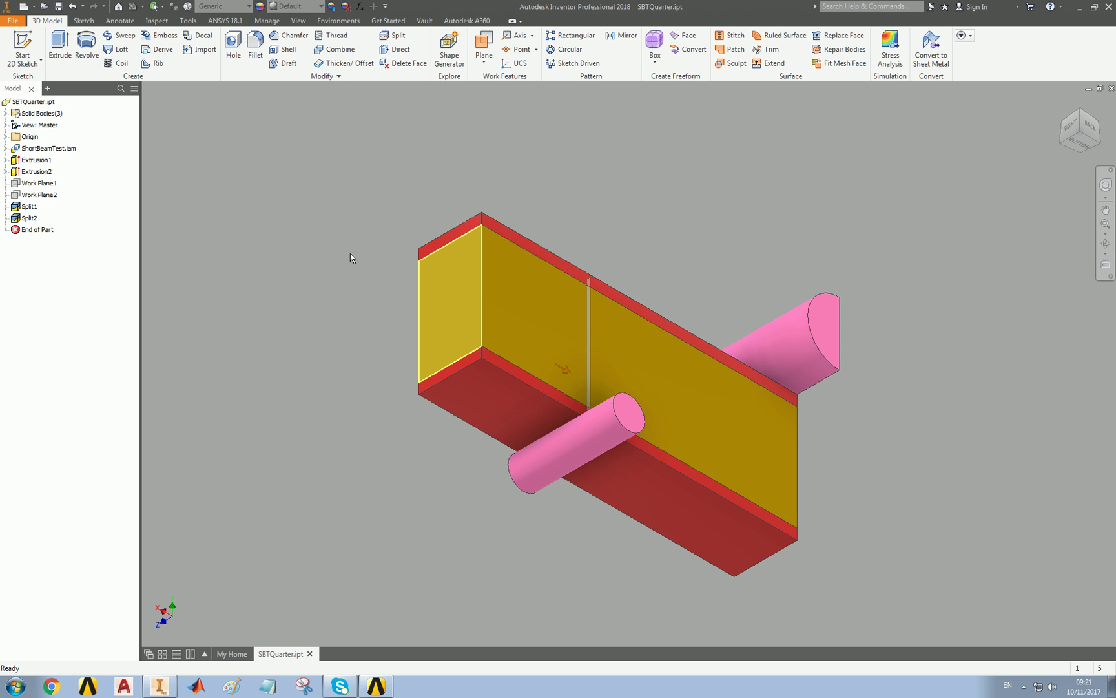
pyautogui.press('Return')
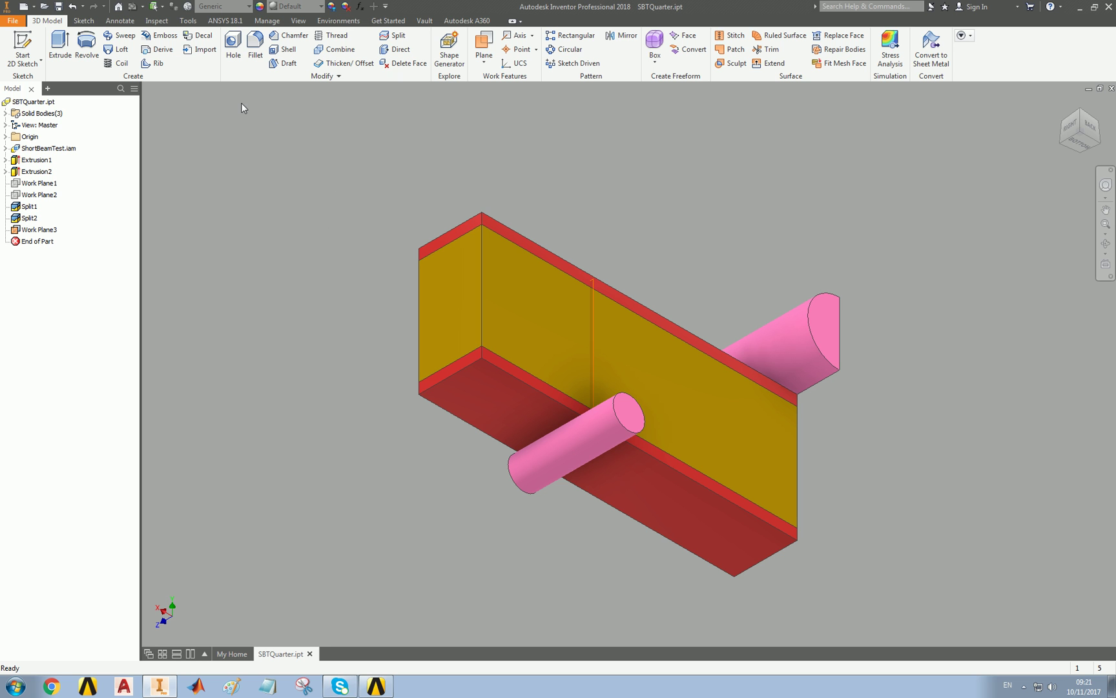
# Create a fourth work plane offset inward from the core's end face, just beyond the third plane.
pyautogui.click(484, 65)
pyautogui.click(488, 109)
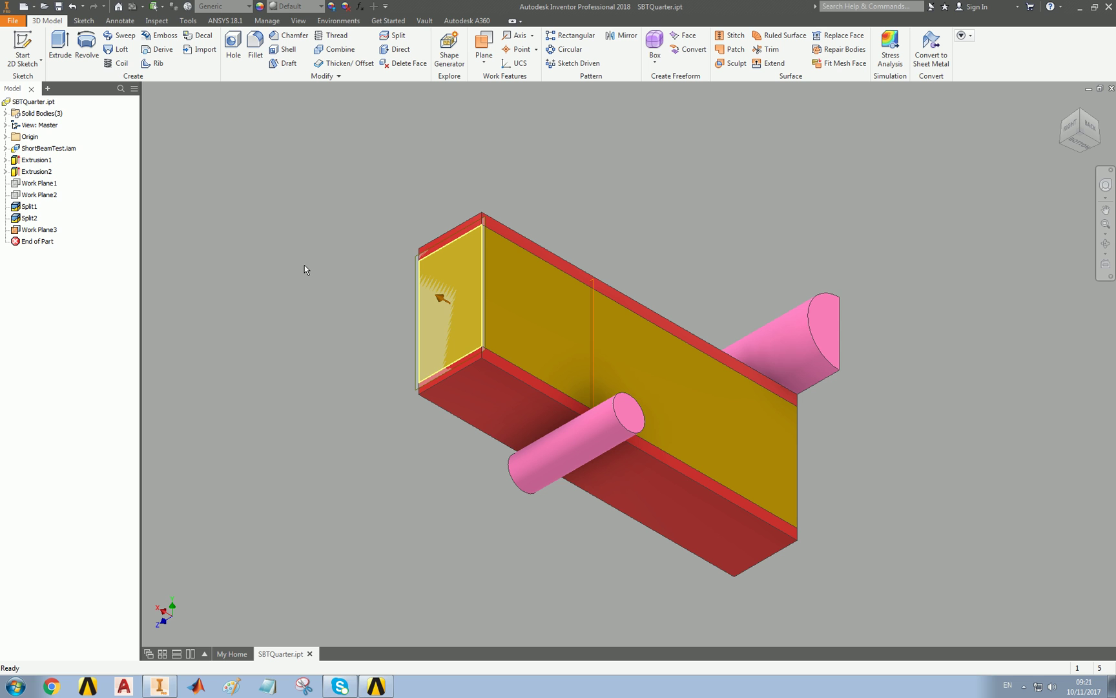
pyautogui.write('-105')
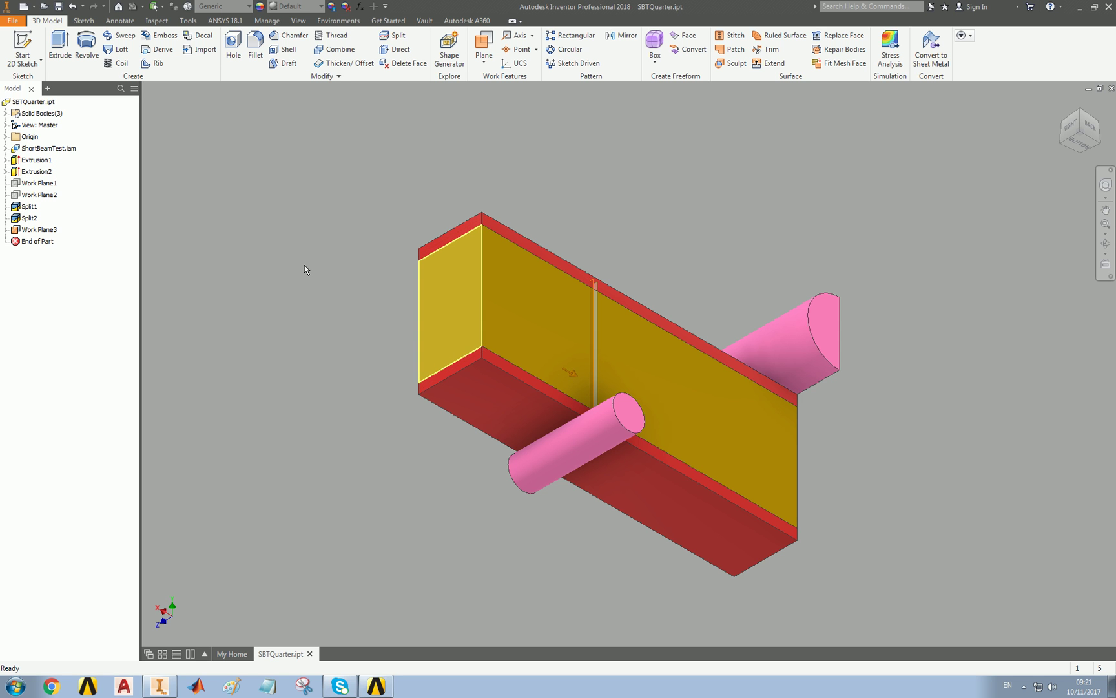
pyautogui.press('Return')
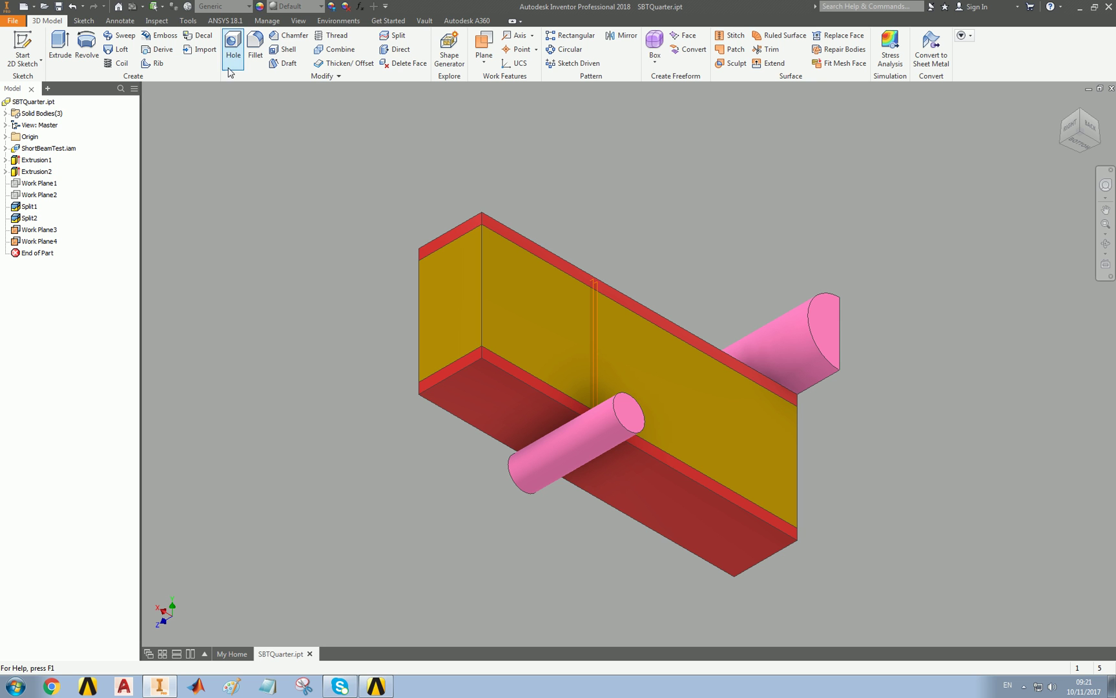
# Split the cylindrical face of the small pink roller beneath the beam along each of the two visible work planes.
pyautogui.click(399, 44)
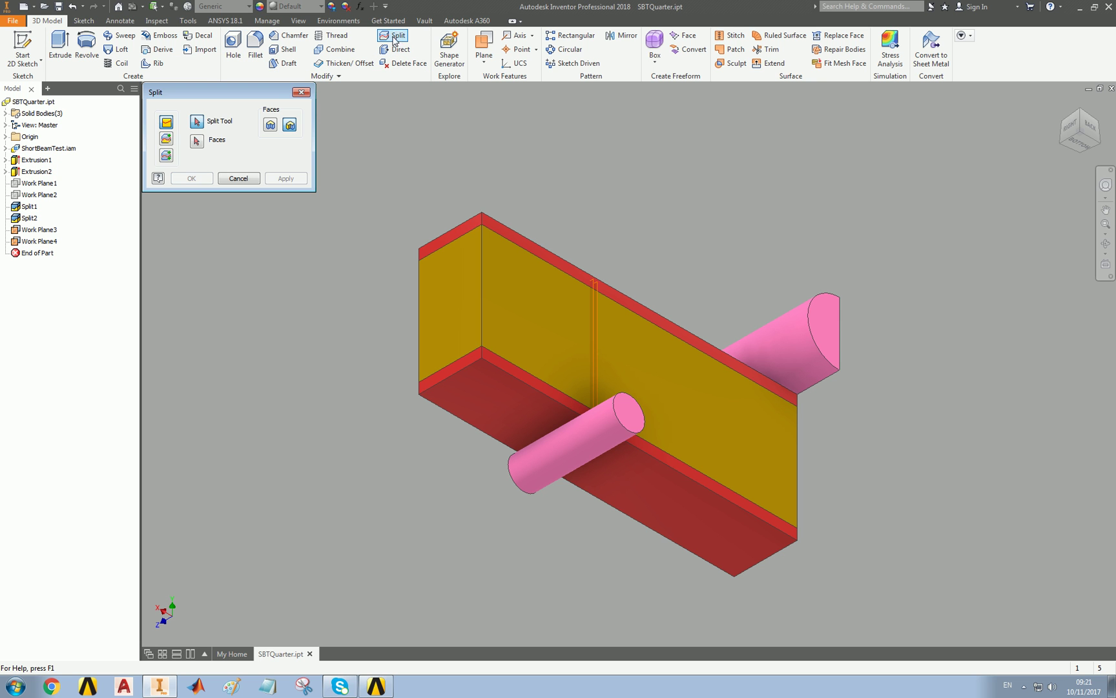
pyautogui.click(593, 349)
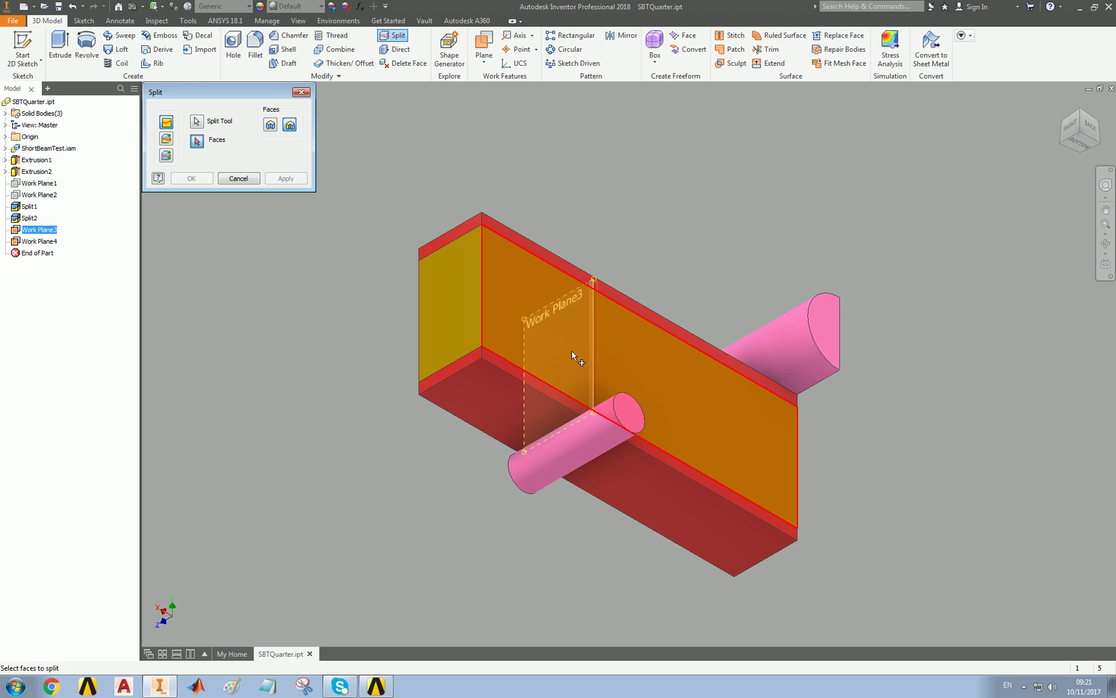
pyautogui.click(547, 453)
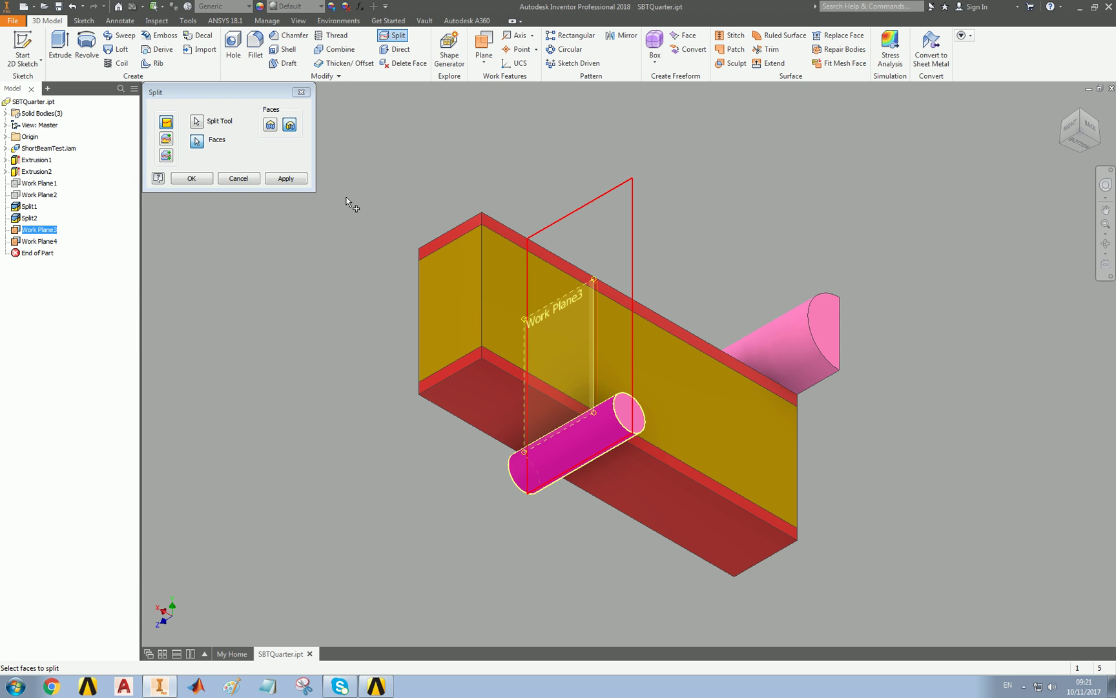
pyautogui.click(299, 176)
pyautogui.click(598, 313)
pyautogui.click(613, 446)
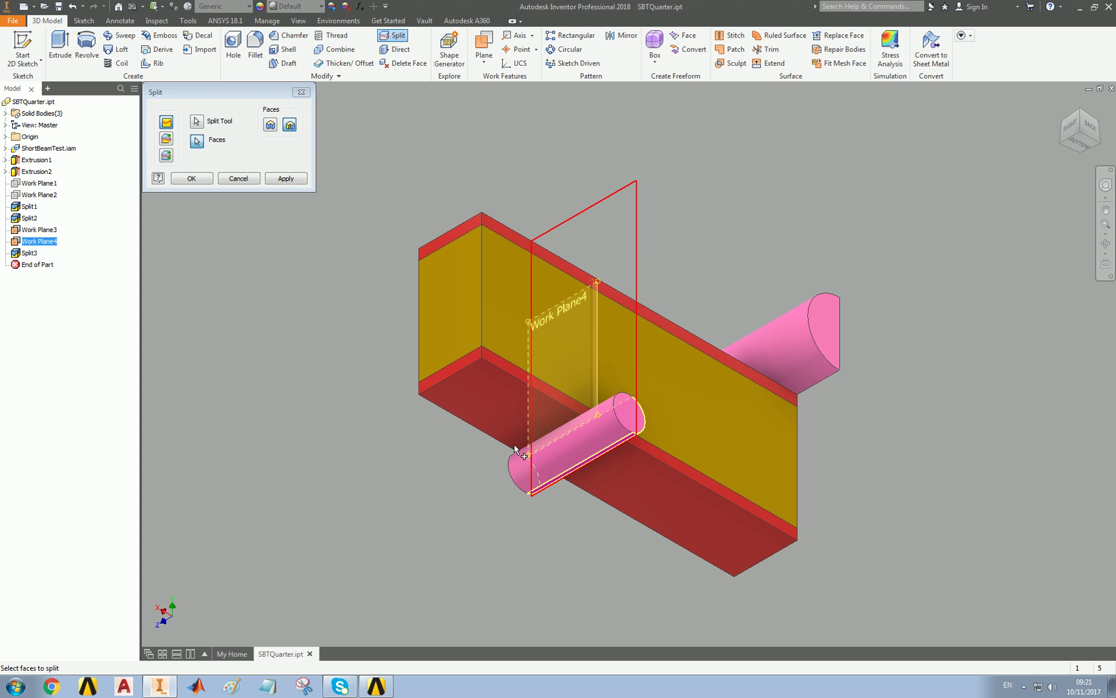
pyautogui.click(276, 180)
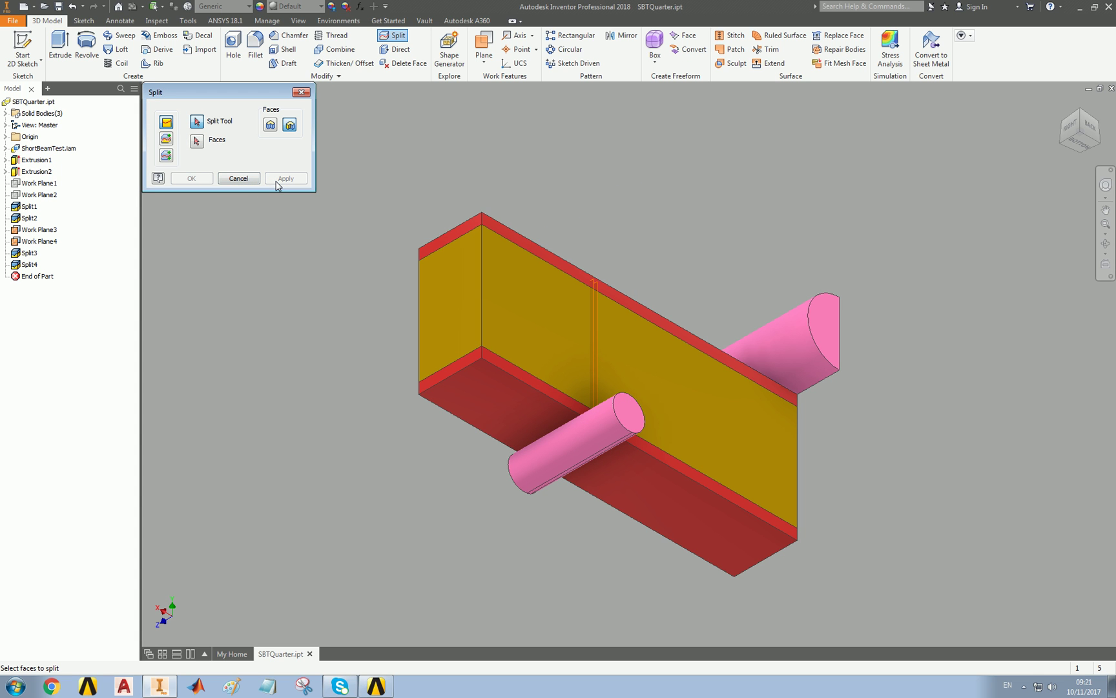
pyautogui.click(300, 93)
# Hide the two work planes used to split the roller's face.
pyautogui.click(39, 241)
pyautogui.keyDown('shift'); pyautogui.click(44, 231); pyautogui.keyUp('shift')
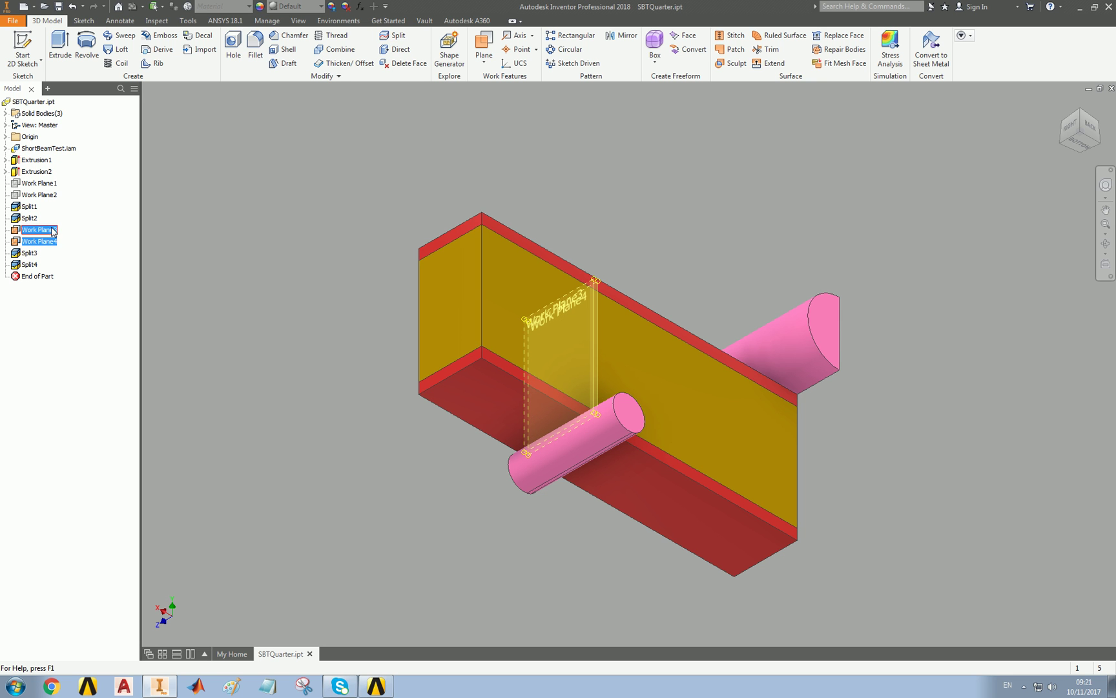
pyautogui.click(82, 310)
pyautogui.moveTo(403, 330)
pyautogui.keyDown('shift'); pyautogui.mouseDown(button='middle')
pyautogui.moveTo(378, 319)
pyautogui.moveTo(564, 294)
pyautogui.moveTo(515, 299)
pyautogui.moveTo(433, 273)
pyautogui.moveTo(389, 320)
pyautogui.mouseUp(button='middle'); pyautogui.keyUp('shift')
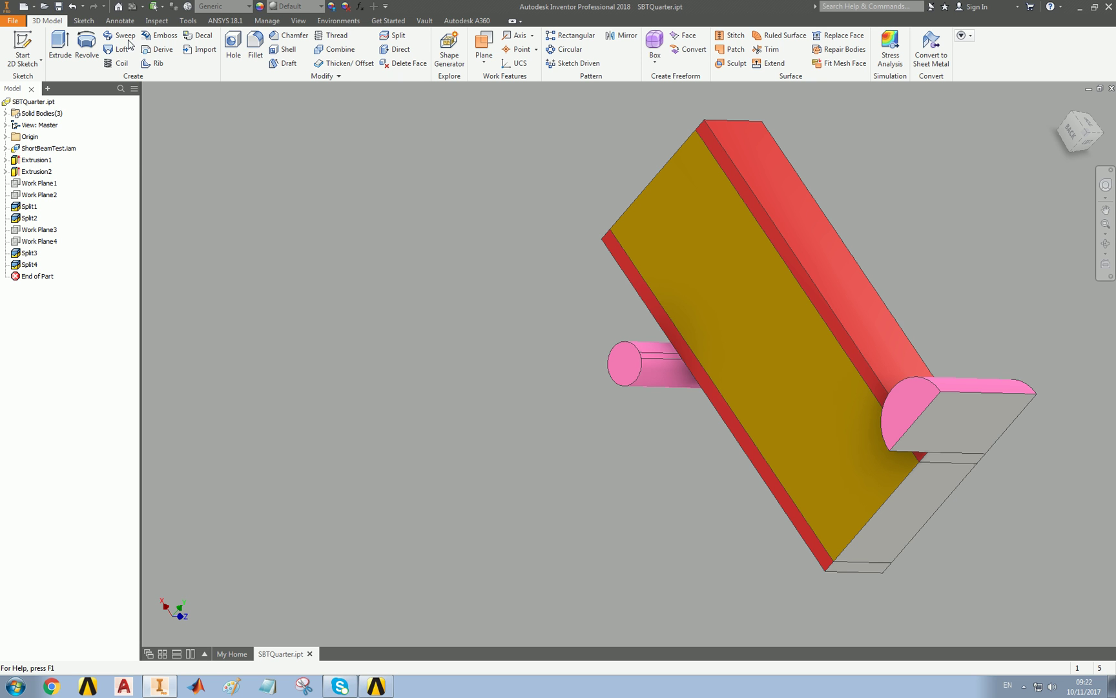
# Switch to ANSYS Workbench, add a Static Structural system to the project schematic and select its Geometry cell.
pyautogui.click(376, 686)
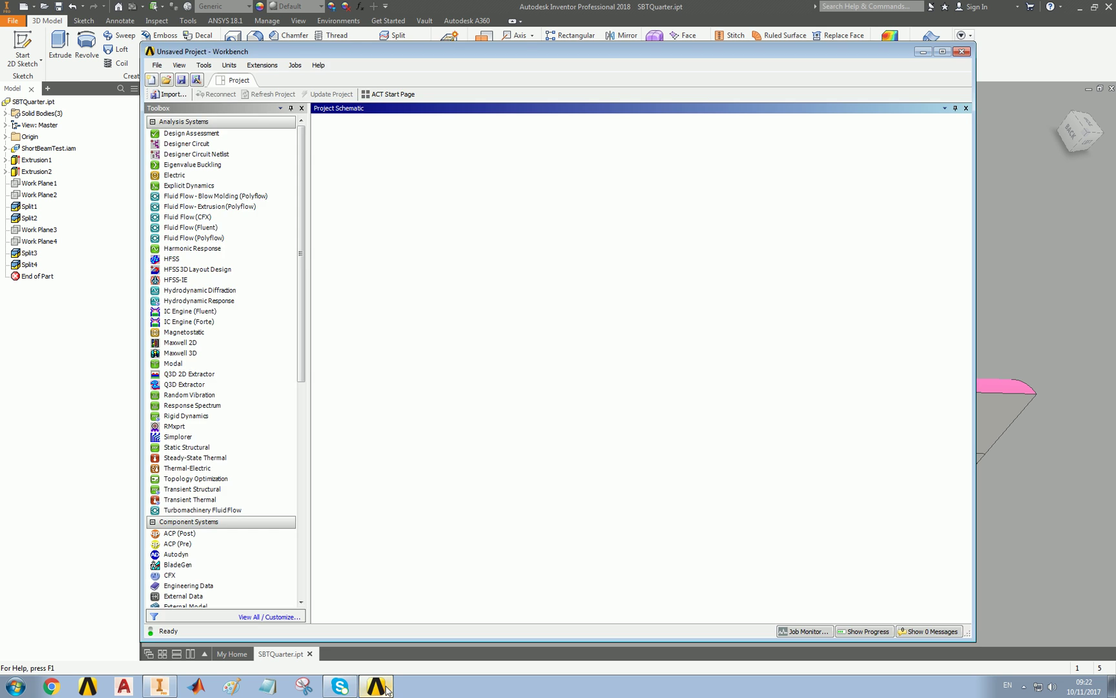
pyautogui.moveTo(199, 450); pyautogui.dragTo(406, 176)
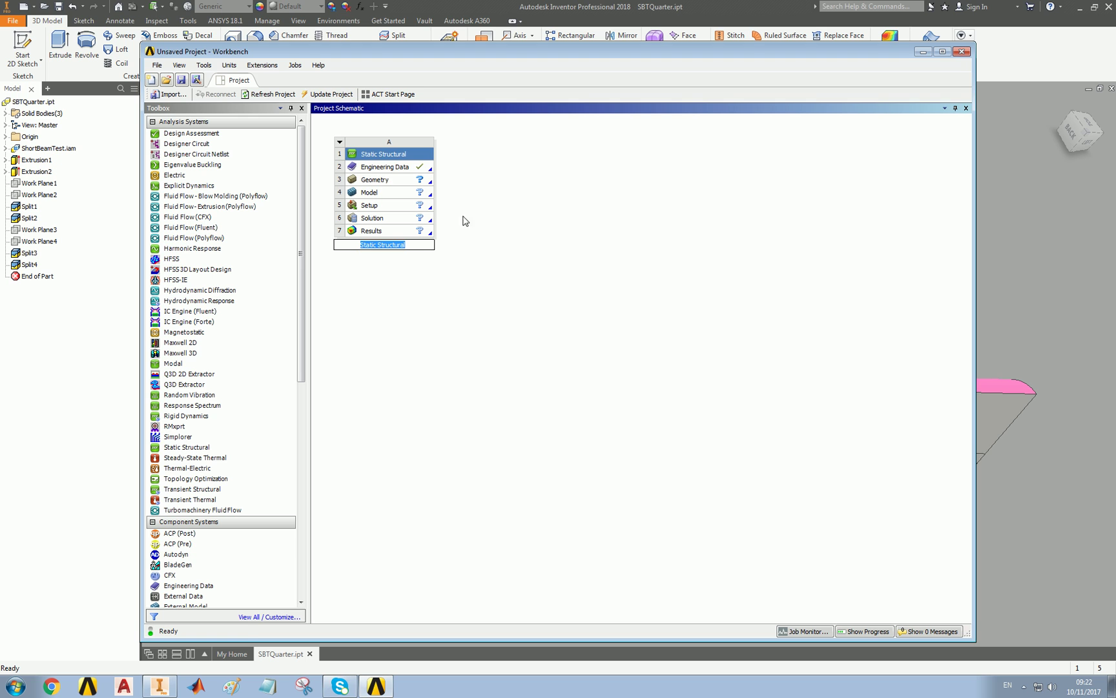
pyautogui.click(396, 180)
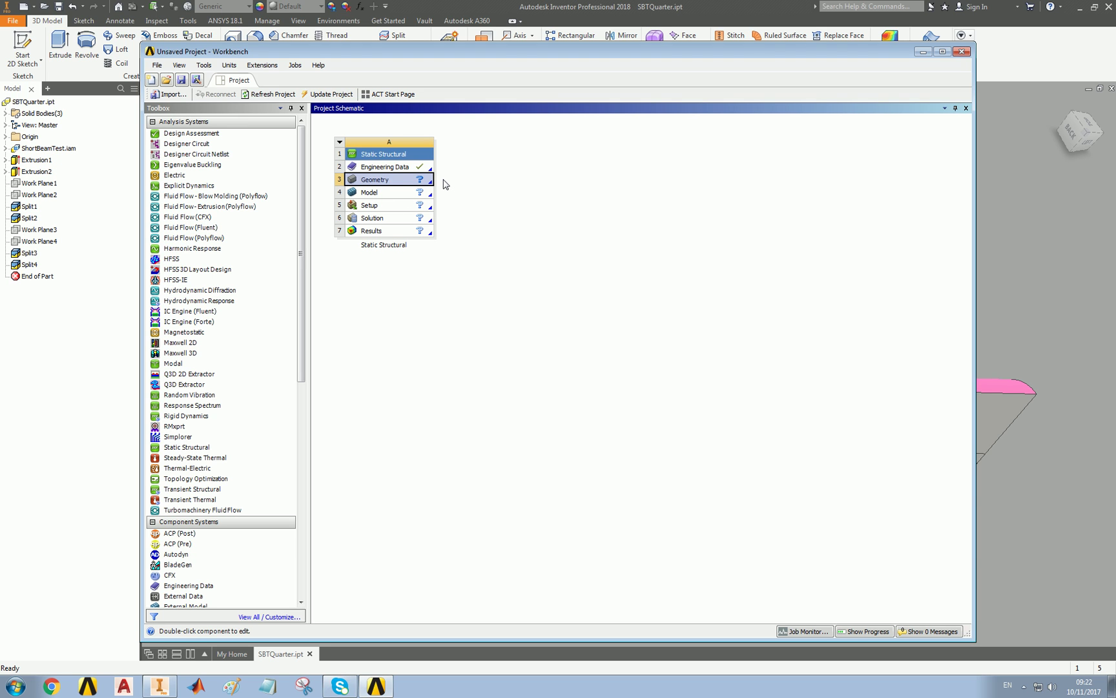
# Import the SBTQuarter.ipt Inventor part as the geometry of the Static Structural system.
pyautogui.rightClick(399, 181)
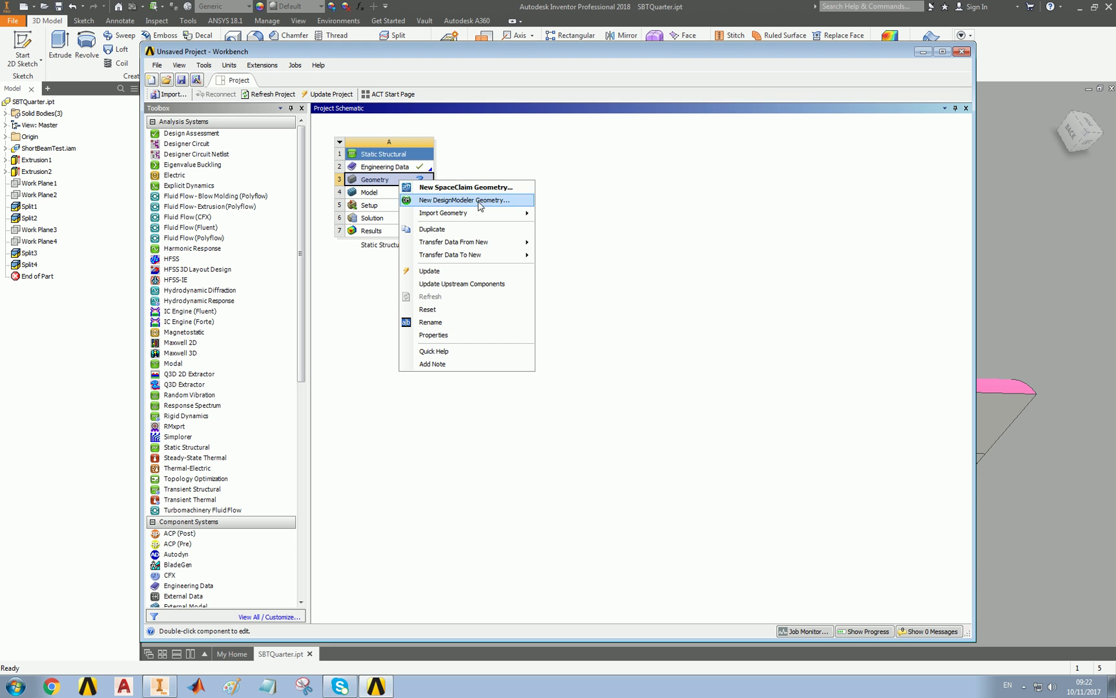
pyautogui.moveTo(508, 214)
pyautogui.click(578, 230)
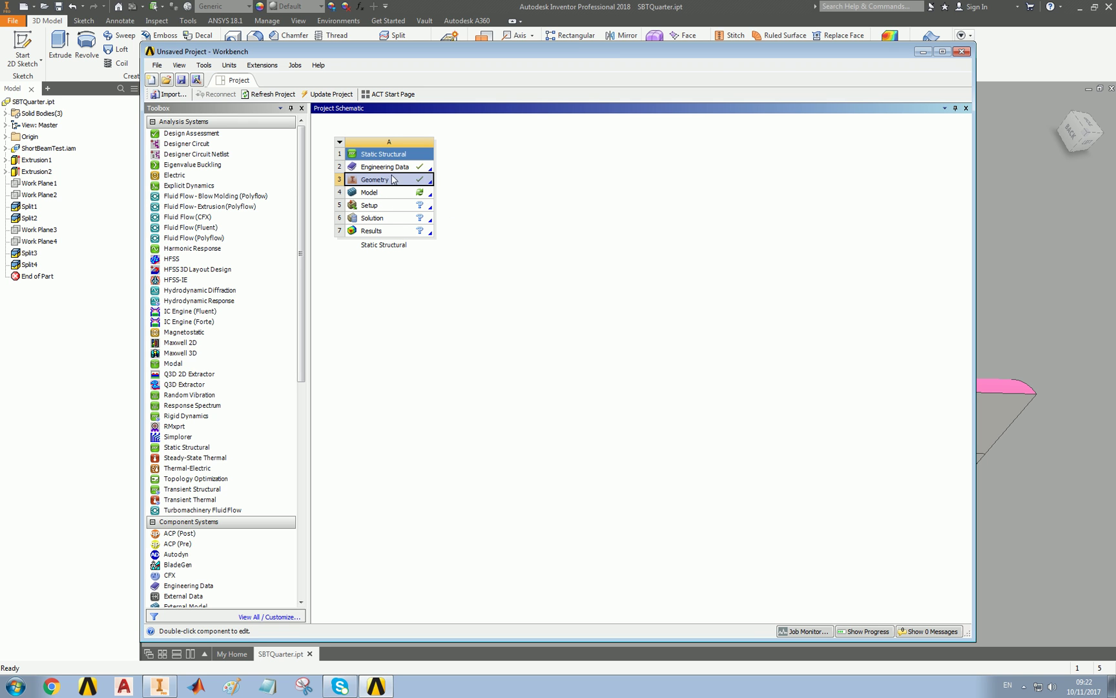
# Open Engineering Data and add Aluminum Alloy from the General Materials source to the project.
pyautogui.doubleClick(386, 168)
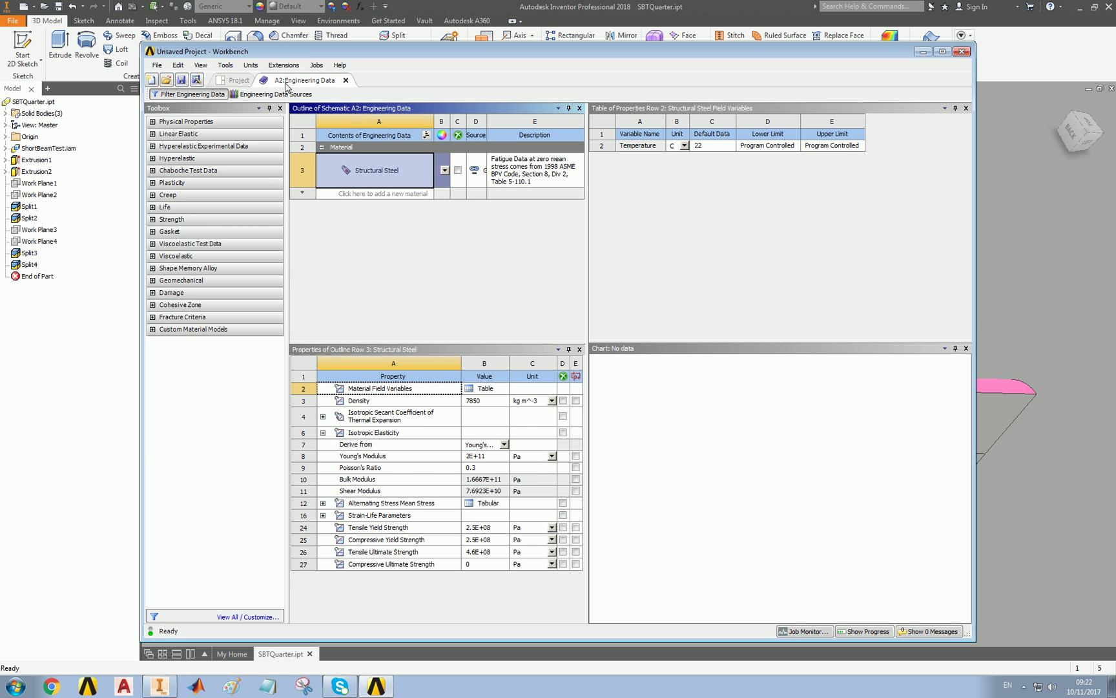
pyautogui.click(282, 94)
pyautogui.click(382, 159)
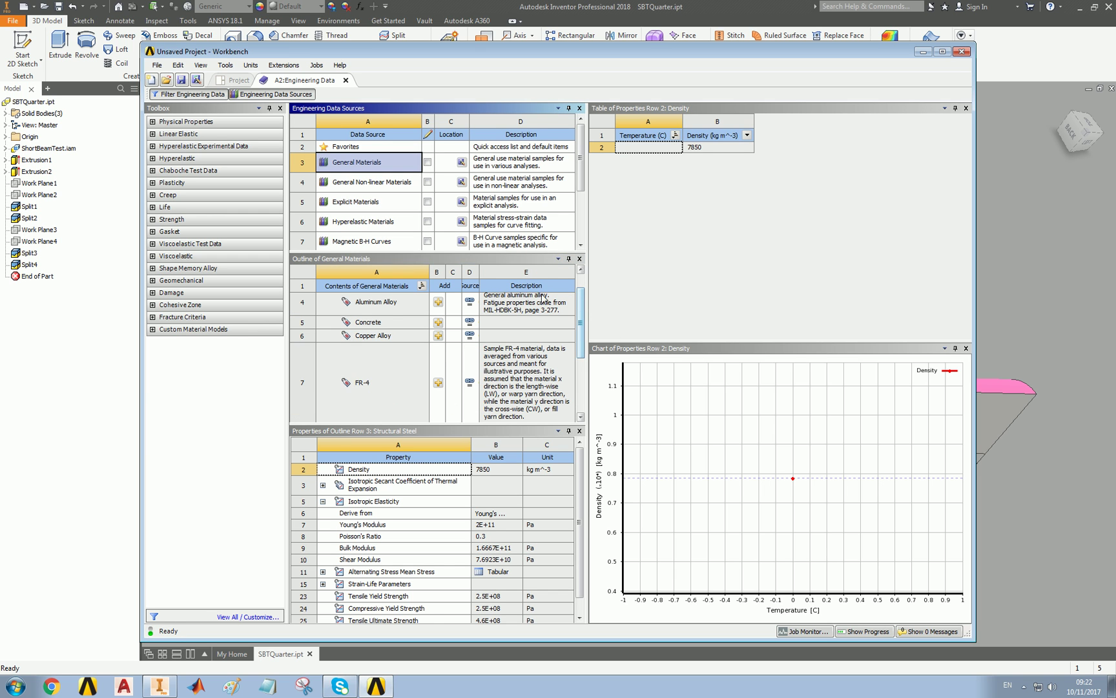
pyautogui.click(395, 306)
pyautogui.rightClick(383, 302)
pyautogui.click(414, 314)
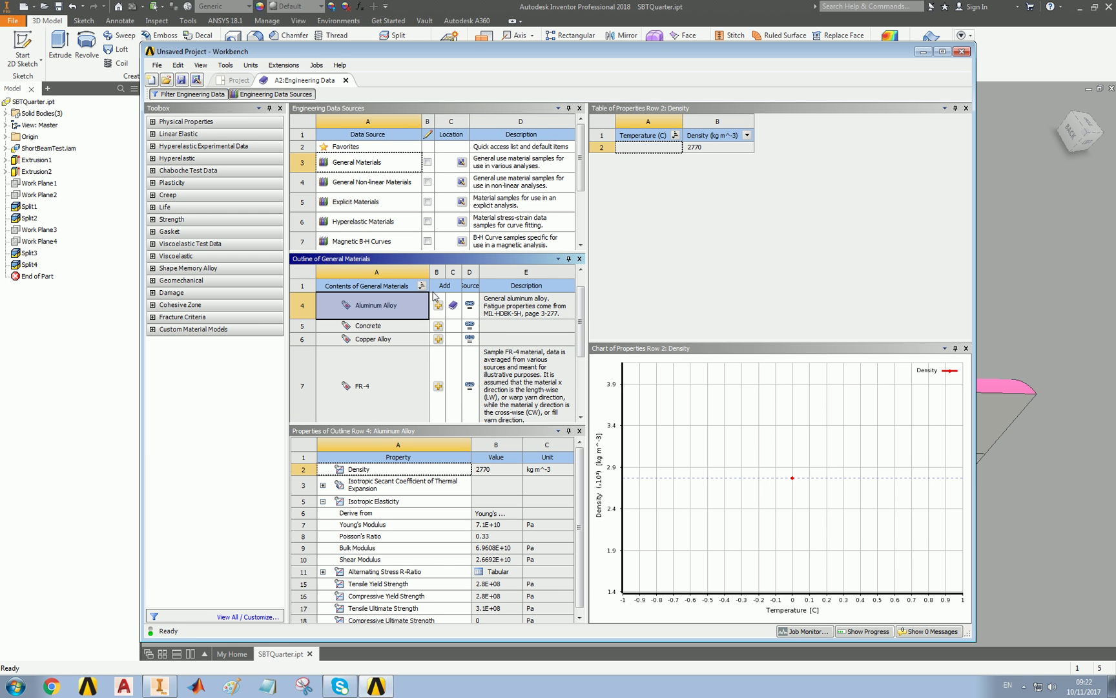
# Add Honeycomb from the Composite Materials source to the project's engineering data.
pyautogui.scroll(-3, 583, 236)
pyautogui.click(396, 231)
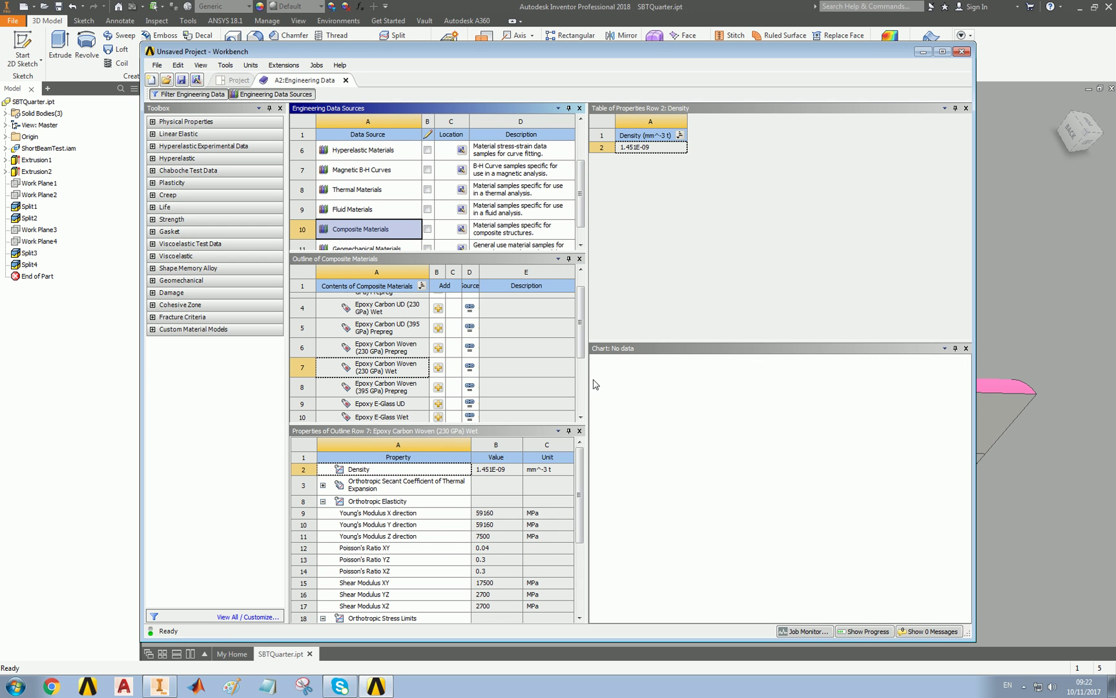
pyautogui.click(580, 386)
pyautogui.click(396, 338)
pyautogui.rightClick(396, 339)
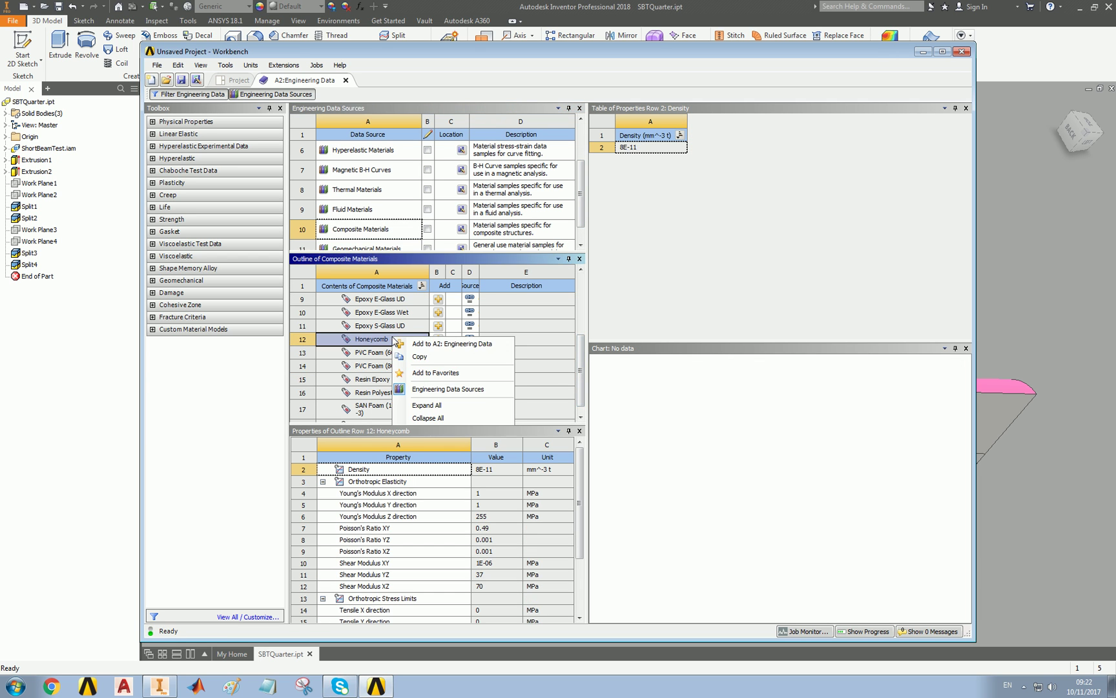
pyautogui.click(459, 345)
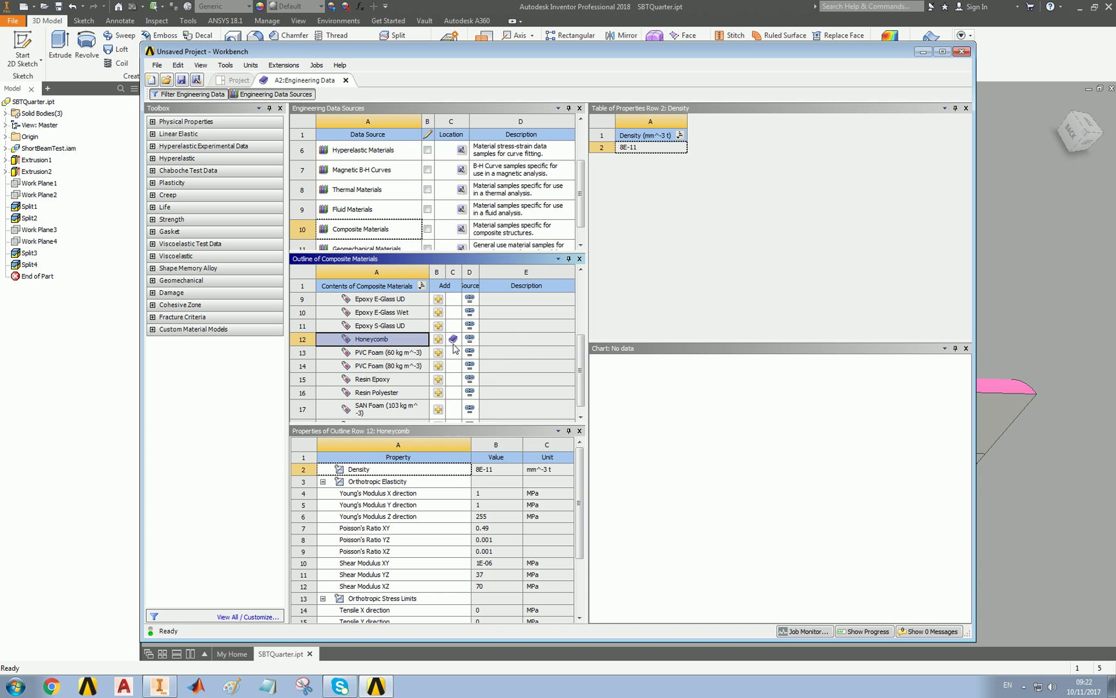
# Close the engineering data and open the Static Structural system's model in Mechanical.
pyautogui.click(283, 95)
pyautogui.click(346, 80)
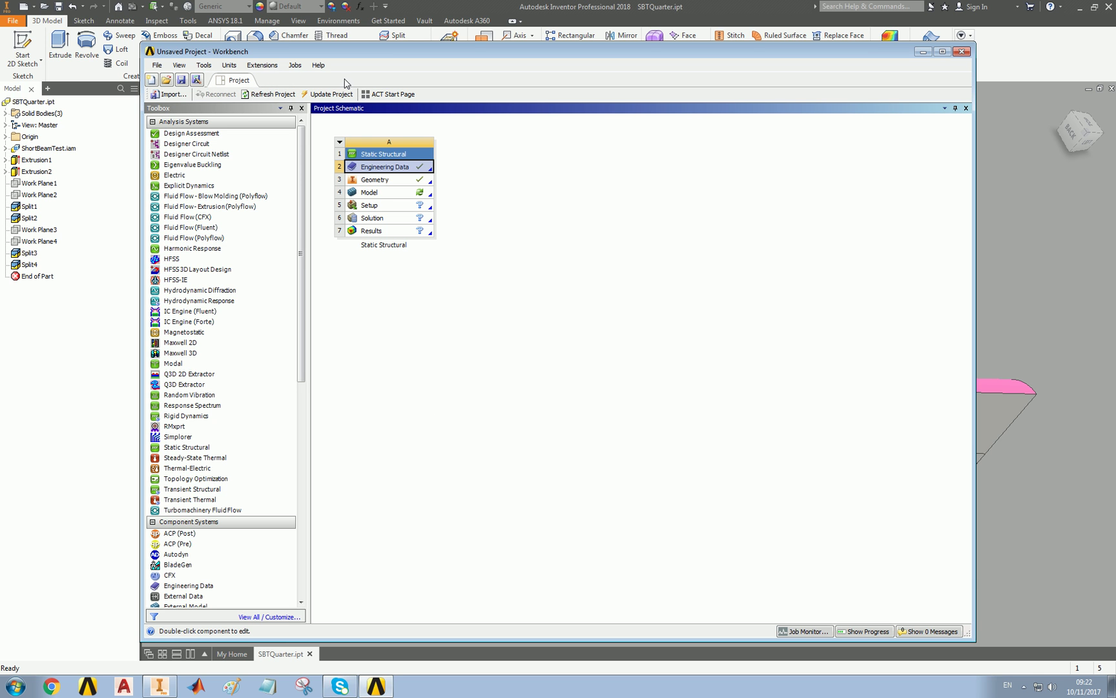
pyautogui.doubleClick(378, 193)
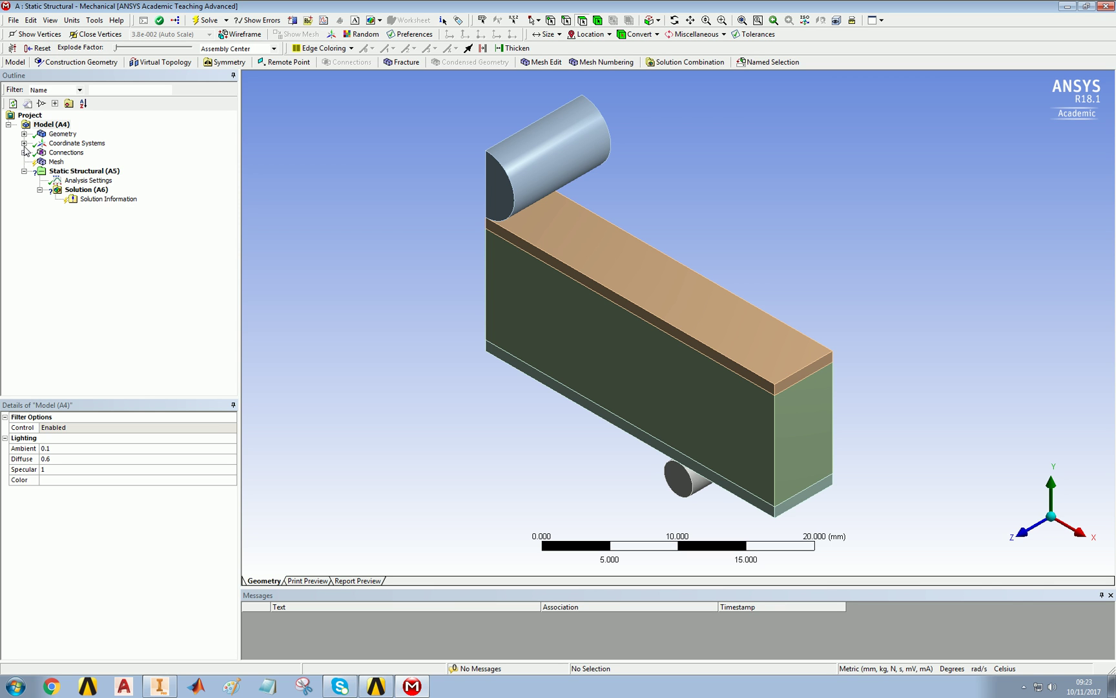
# Add a new coordinate system with its origin defined by Global Coordinates.
pyautogui.click(24, 143)
pyautogui.rightClick(56, 144)
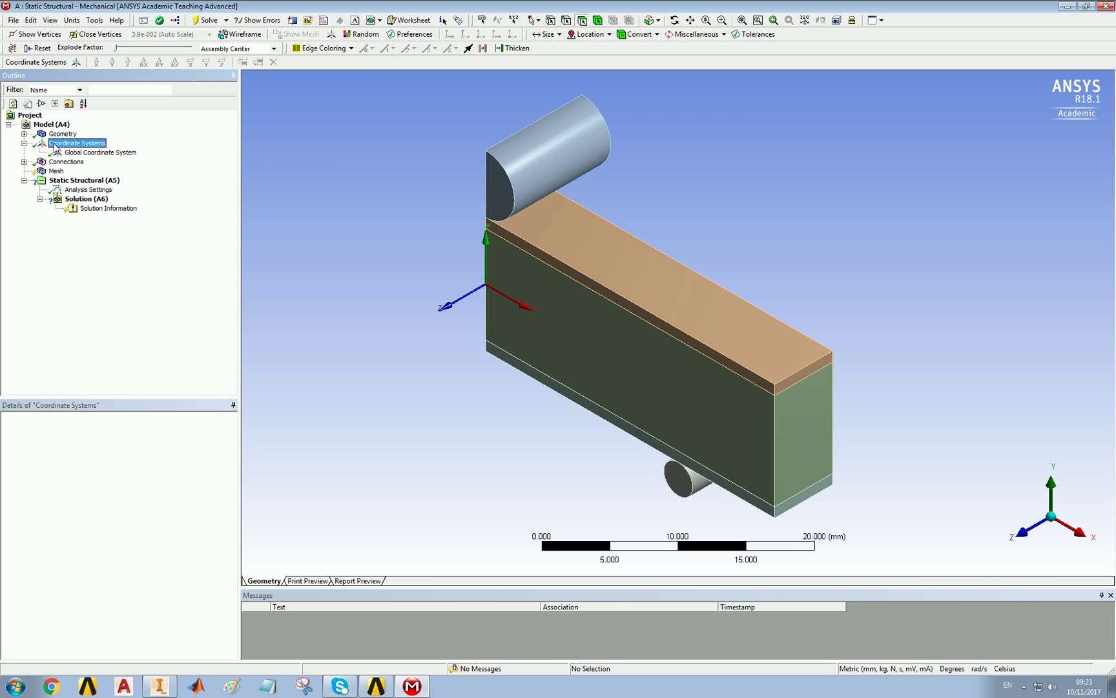
pyautogui.click(157, 153)
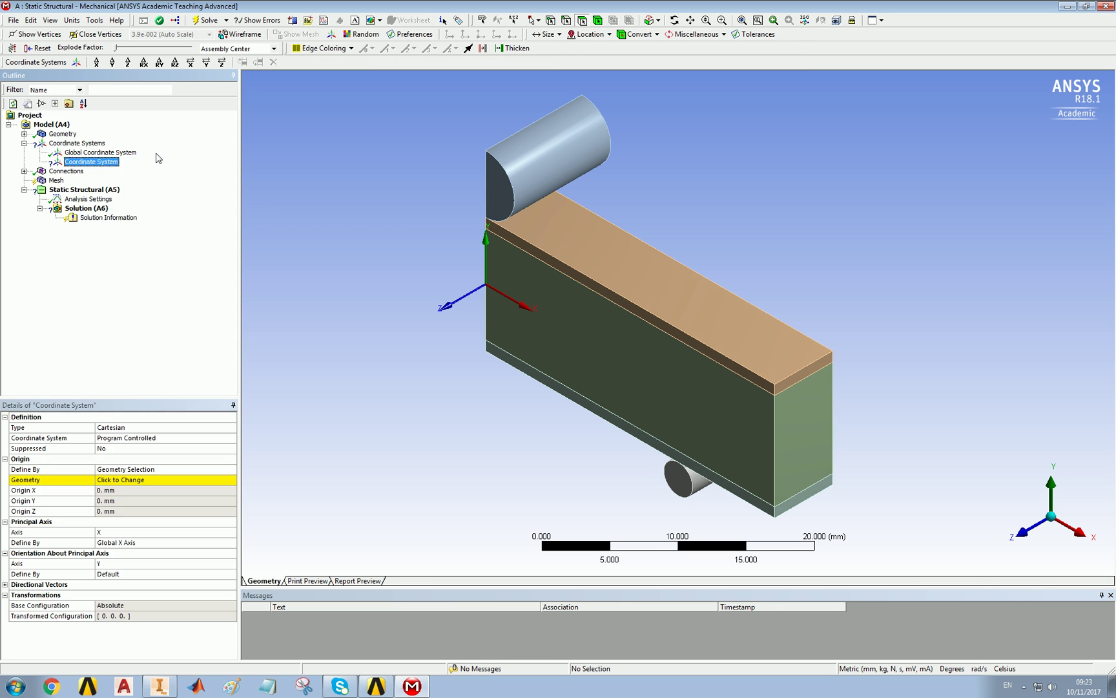
pyautogui.click(124, 469)
pyautogui.click(232, 469)
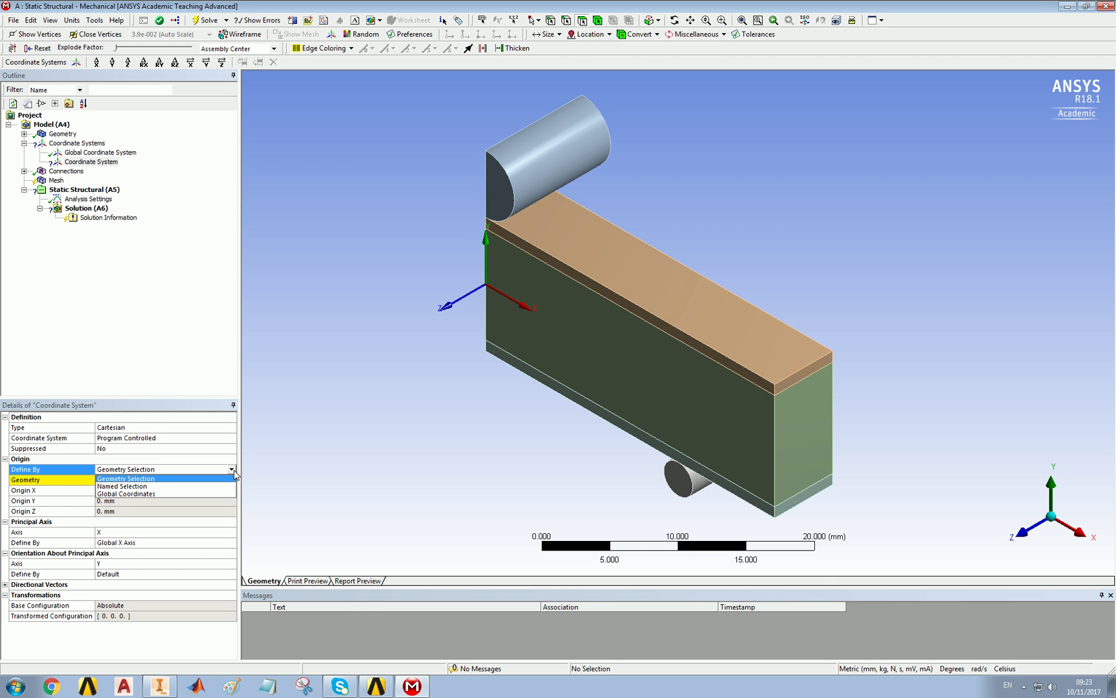
pyautogui.click(196, 493)
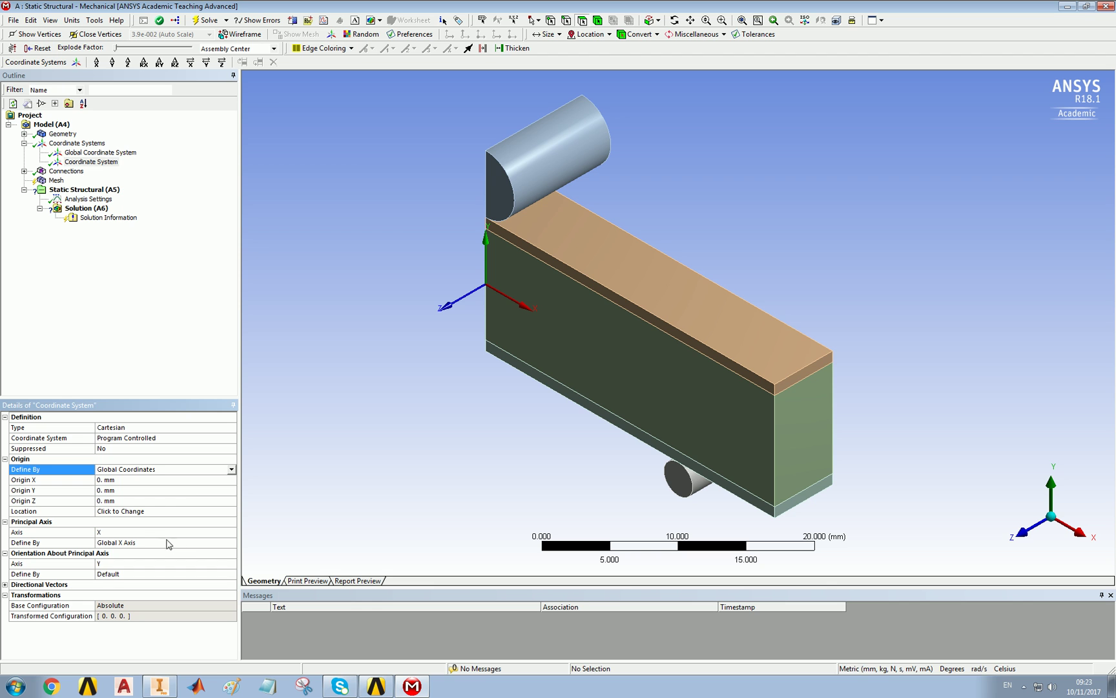
# Orient the new coordinate system's Z axis about the principal axis by geometry selection along the core's vertical end edge.
pyautogui.click(109, 567)
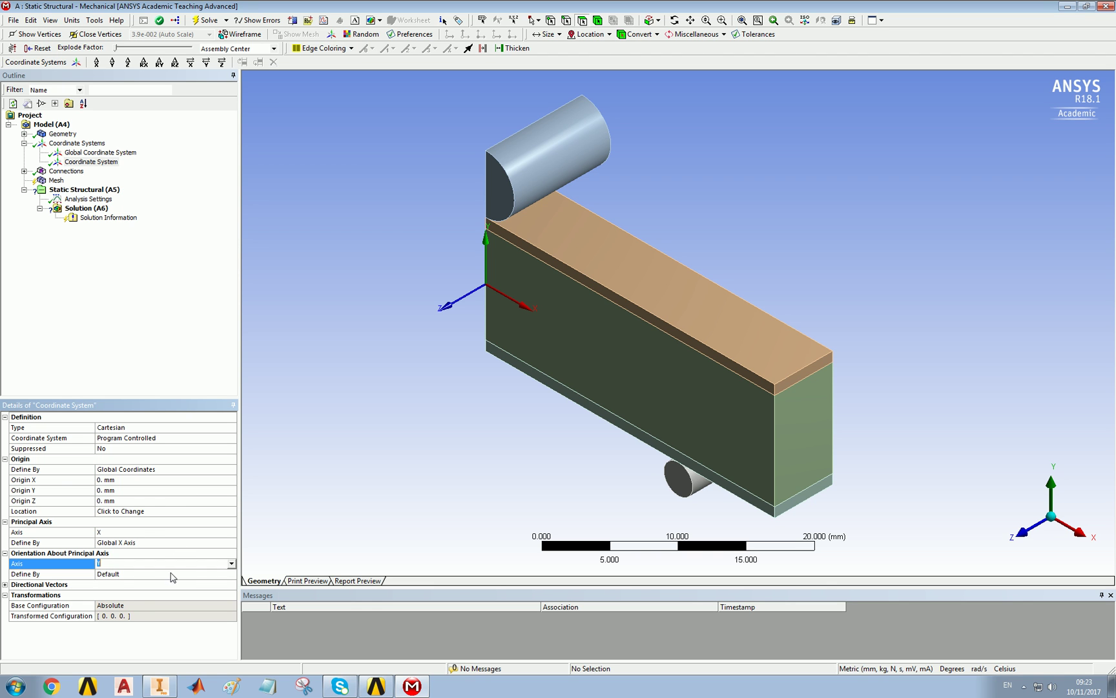
pyautogui.click(231, 564)
pyautogui.click(152, 583)
pyautogui.click(148, 575)
pyautogui.click(231, 574)
pyautogui.click(182, 591)
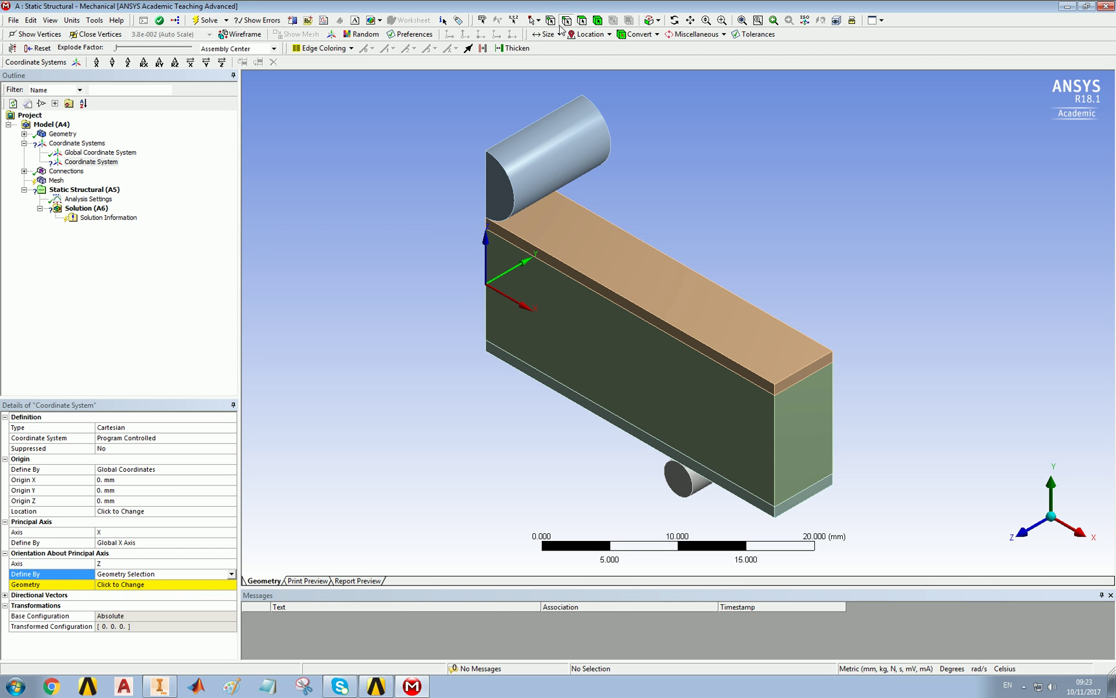
pyautogui.click(489, 327)
pyautogui.click(154, 585)
pyautogui.click(119, 587)
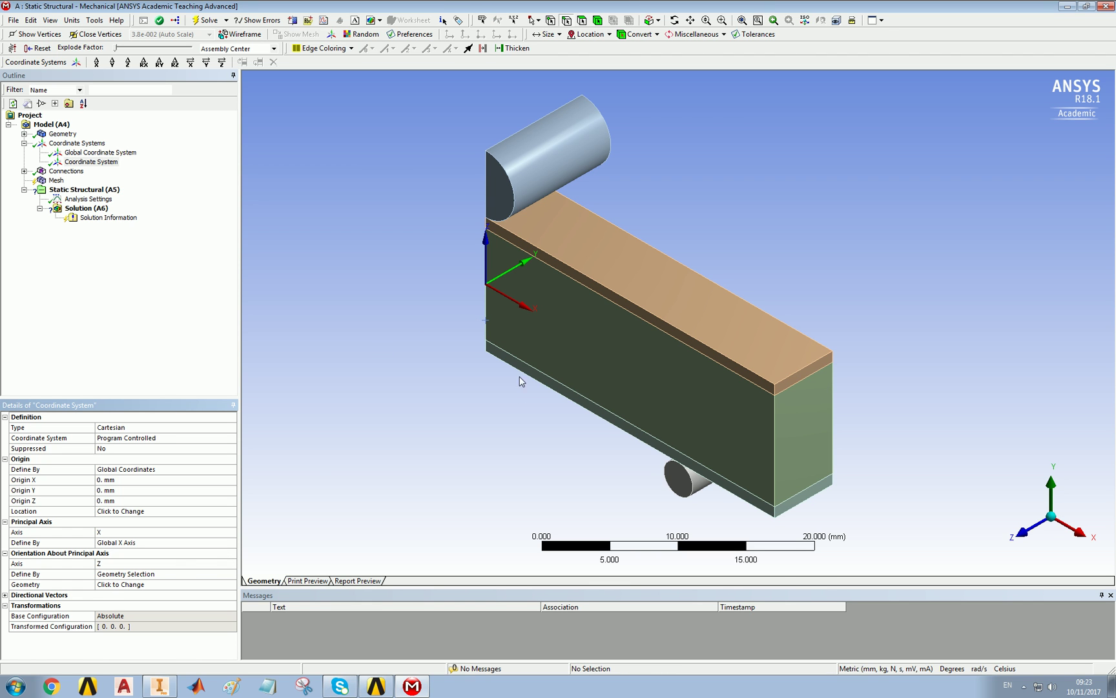
# Rename the new coordinate system as "Coordinate System for Core".
pyautogui.click(106, 163)
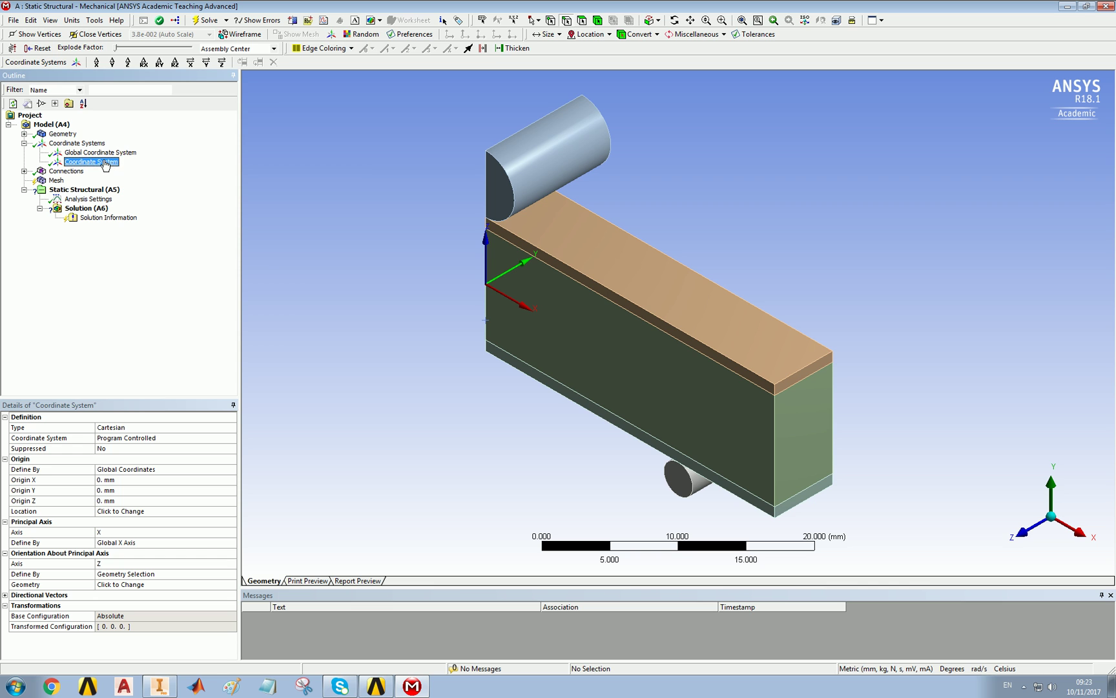
pyautogui.click(105, 163)
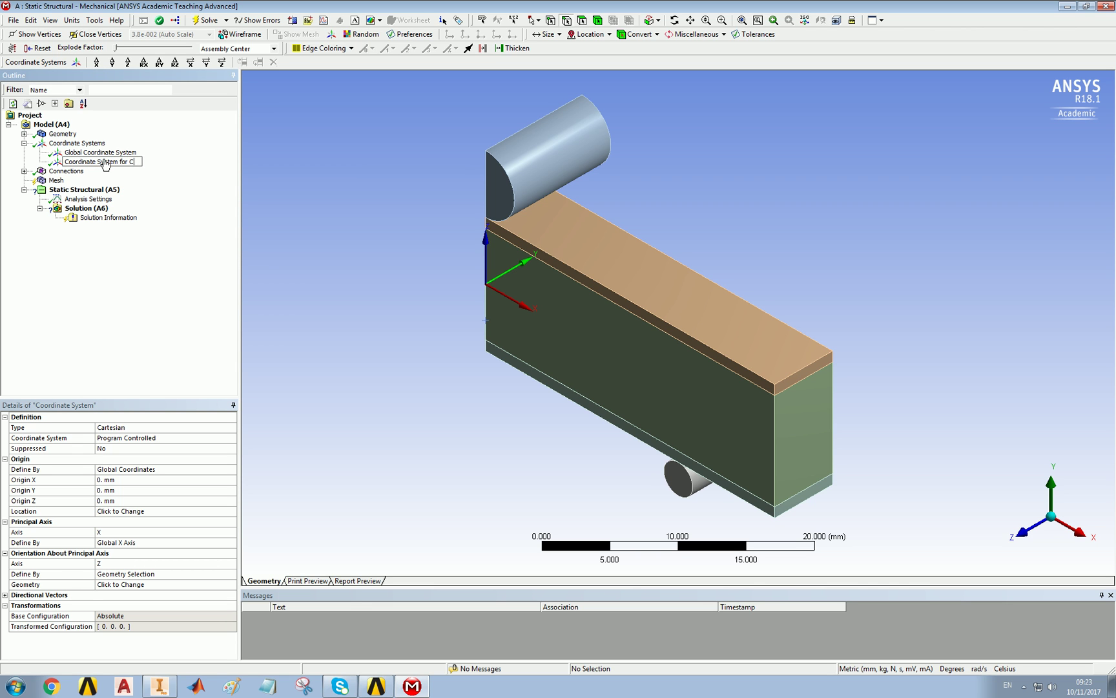
pyautogui.press('Return')
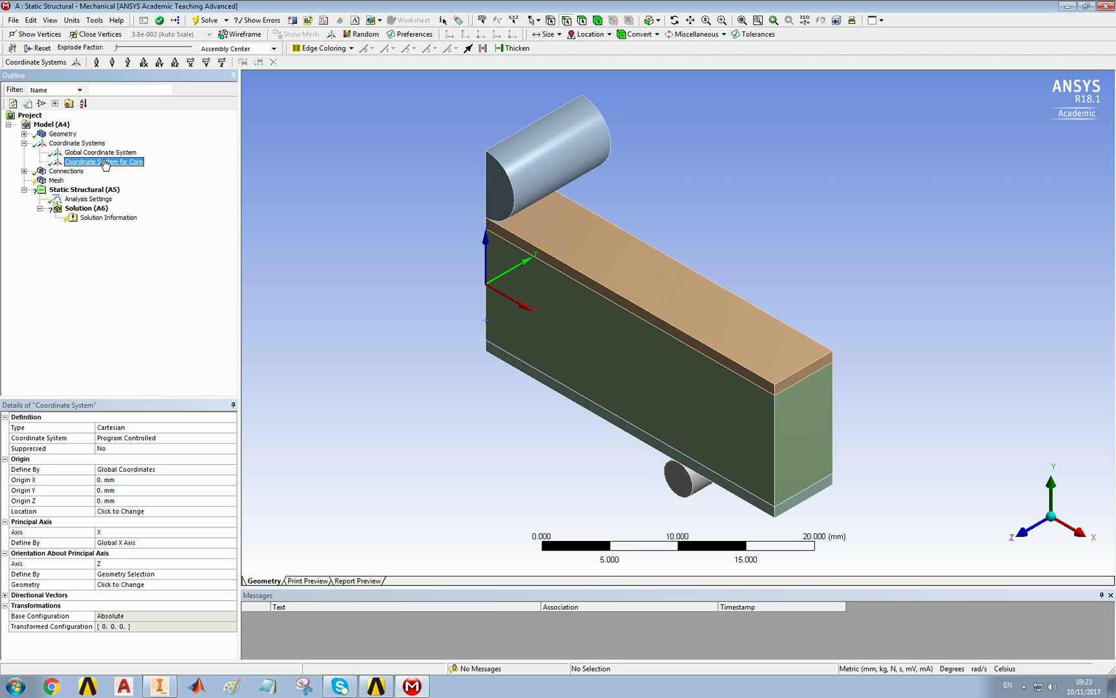
# Assign the Honeycomb material and the Coordinate System for Core to the Core body.
pyautogui.click(24, 134)
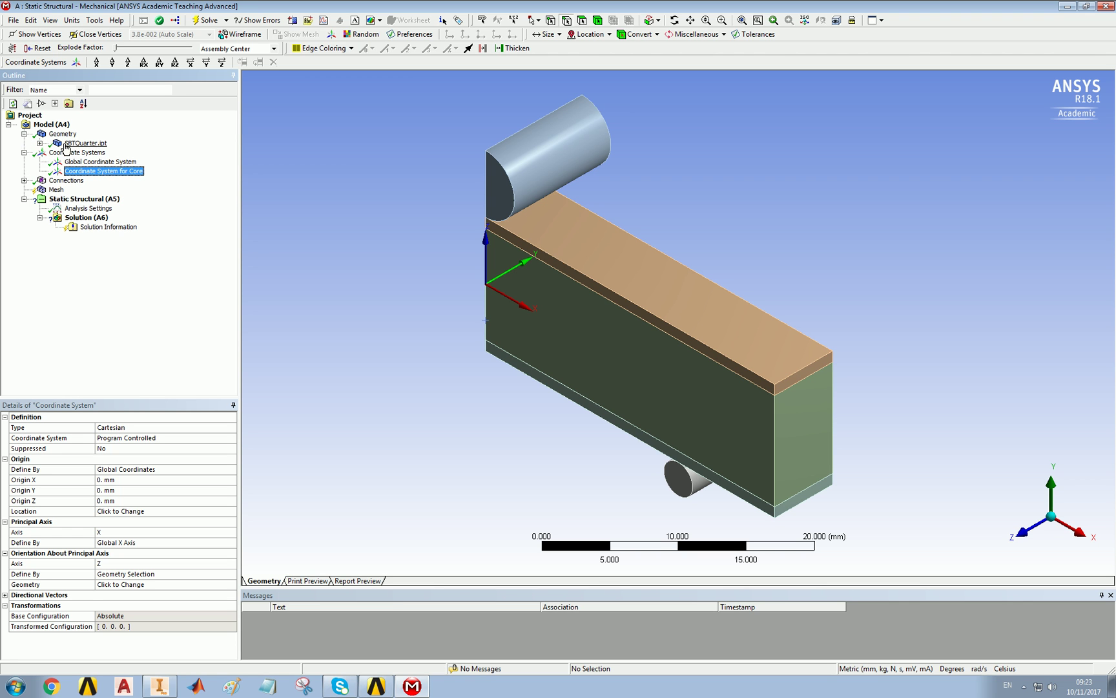
pyautogui.click(39, 144)
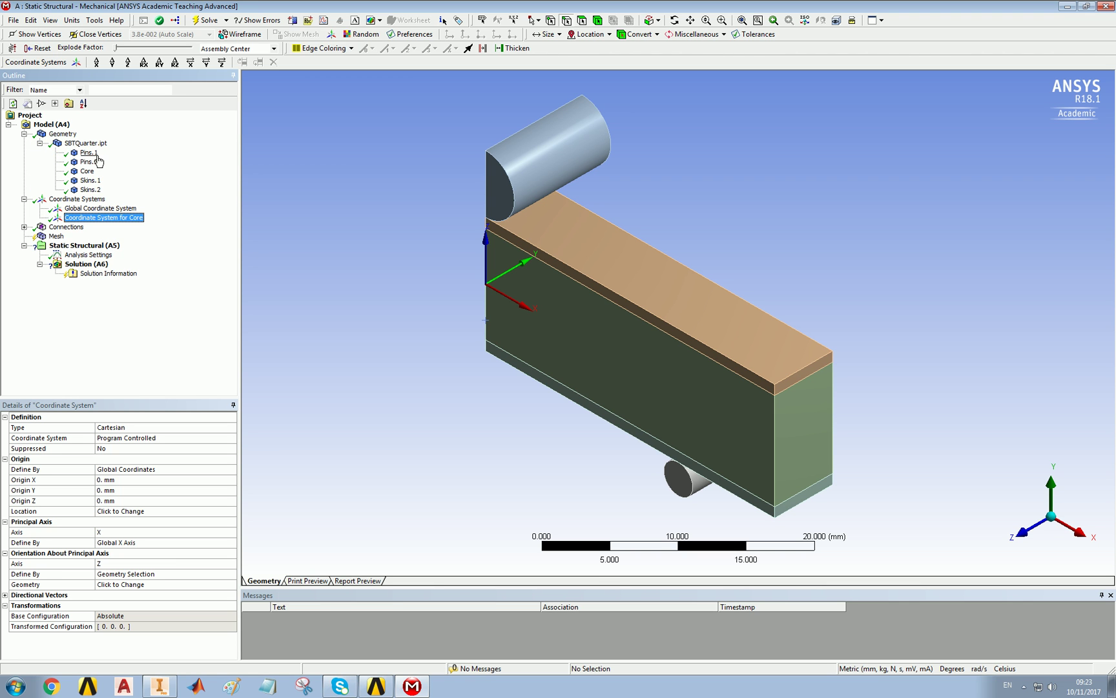
pyautogui.click(88, 153)
pyautogui.click(88, 161)
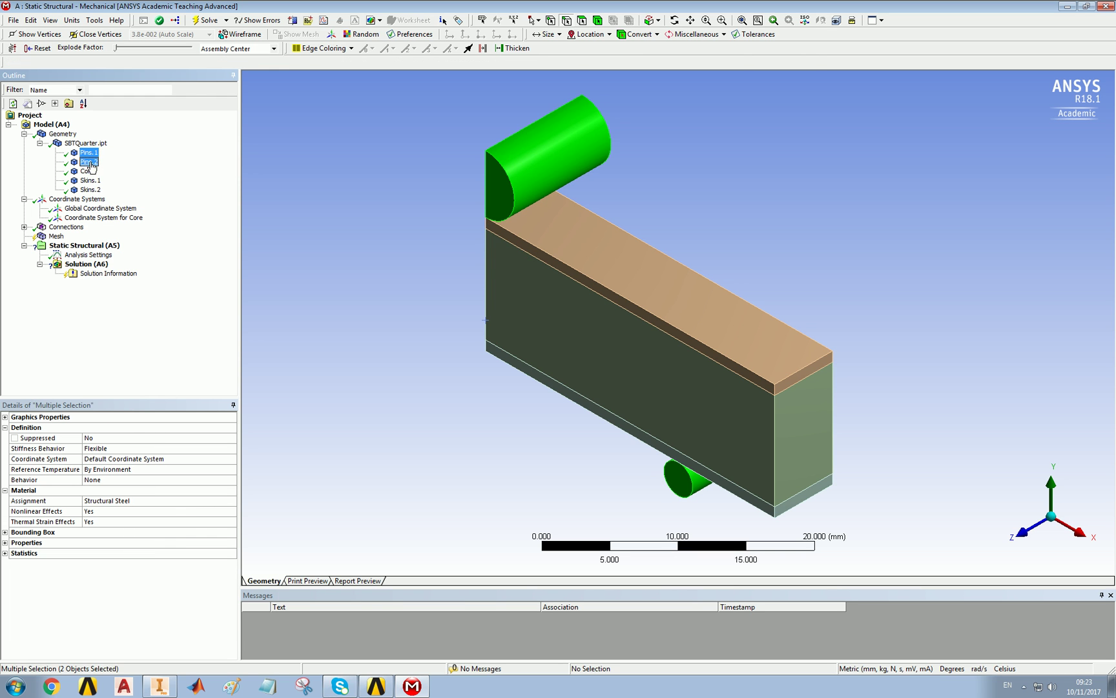
pyautogui.click(87, 171)
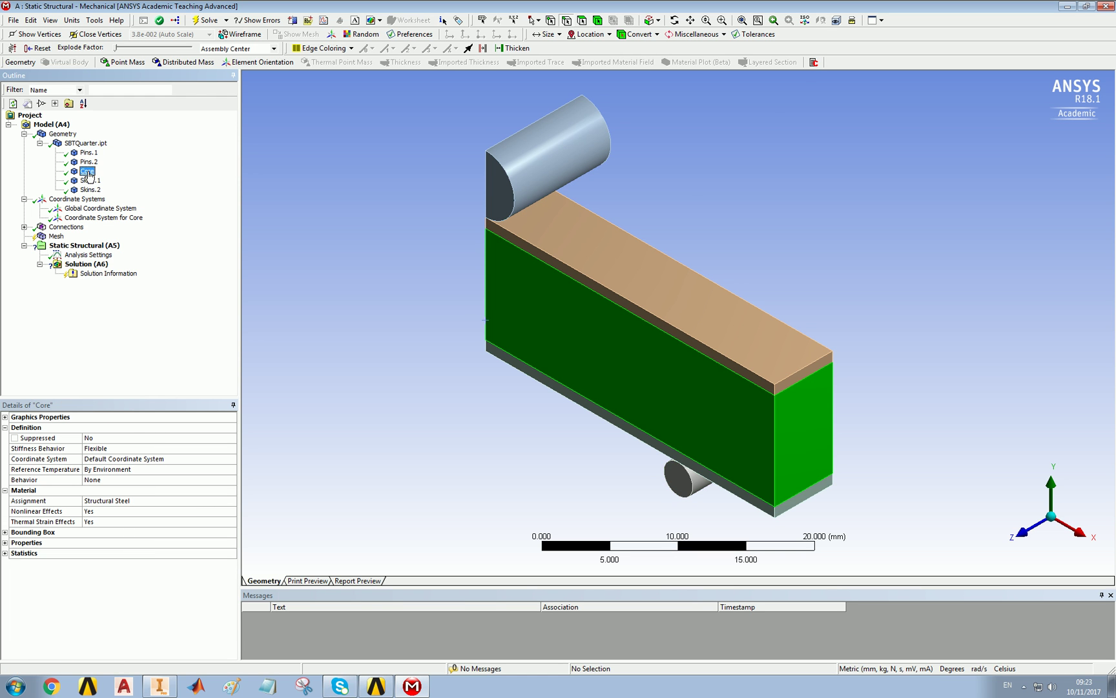
pyautogui.click(175, 502)
pyautogui.click(233, 501)
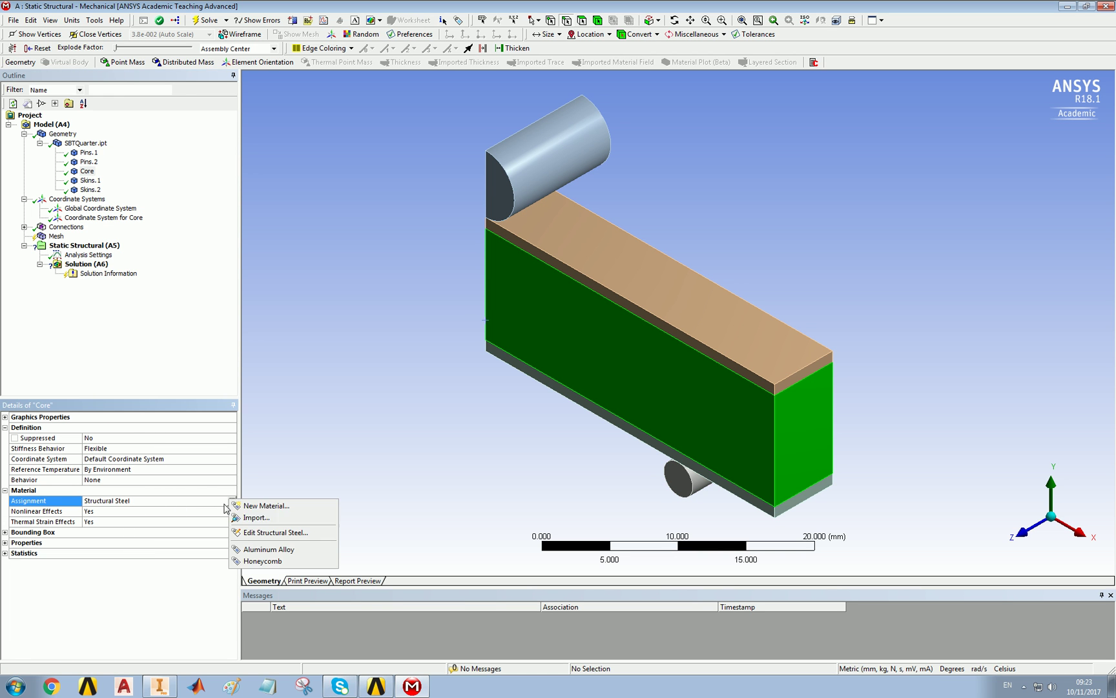
pyautogui.click(262, 561)
pyautogui.click(134, 460)
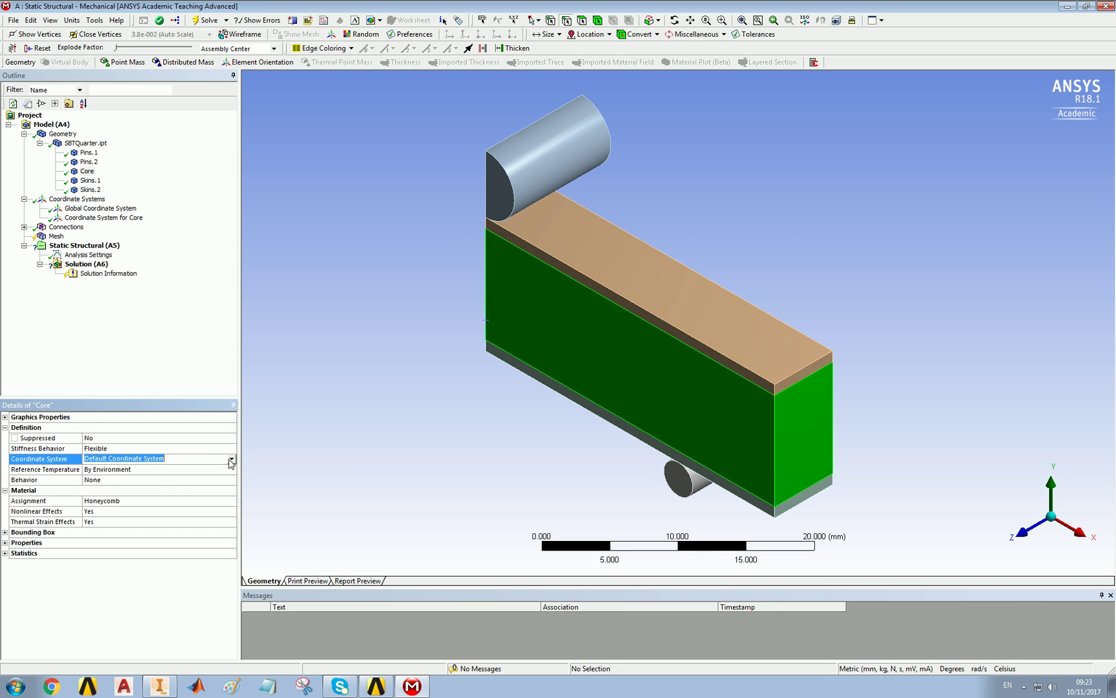
pyautogui.click(230, 459)
pyautogui.click(187, 476)
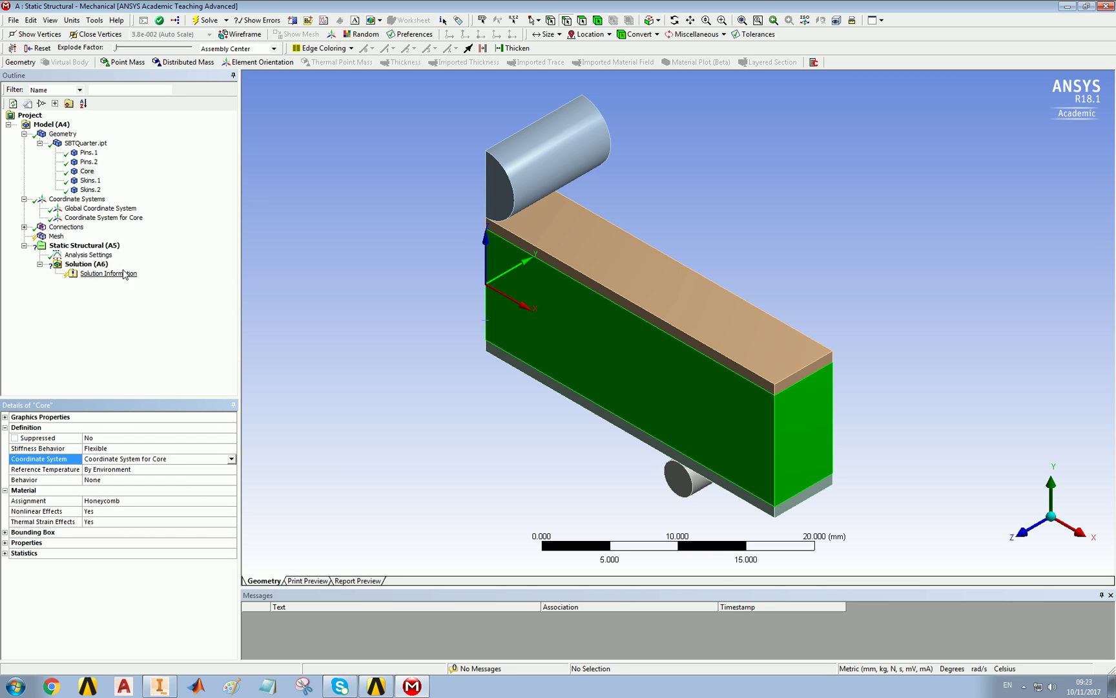
# Assign Aluminum Alloy to both skin bodies, Skins.1 and Skins.2.
pyautogui.click(90, 180)
pyautogui.keyDown('ctrl'); pyautogui.click(90, 189); pyautogui.keyUp('ctrl')
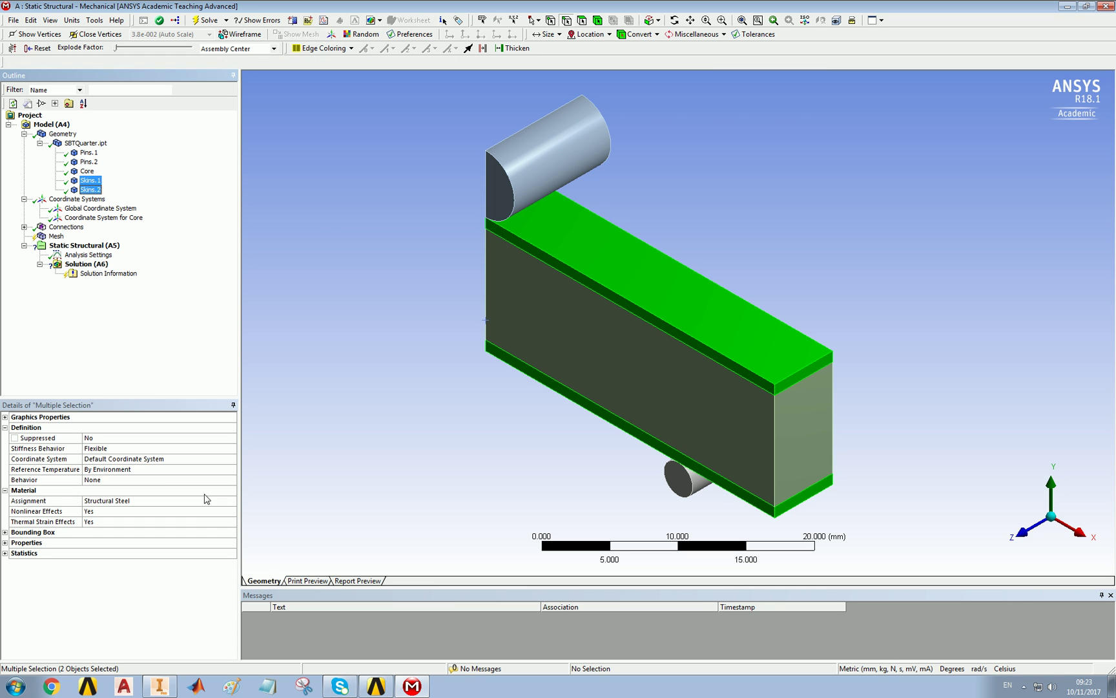
pyautogui.click(206, 501)
pyautogui.click(231, 501)
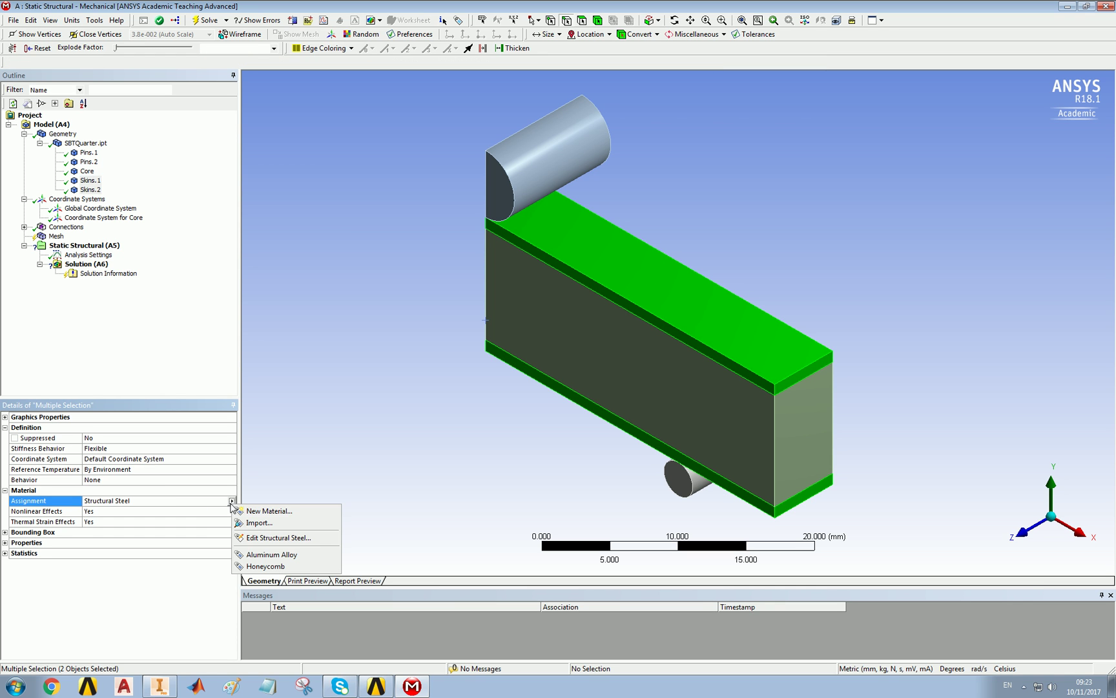
pyautogui.click(270, 553)
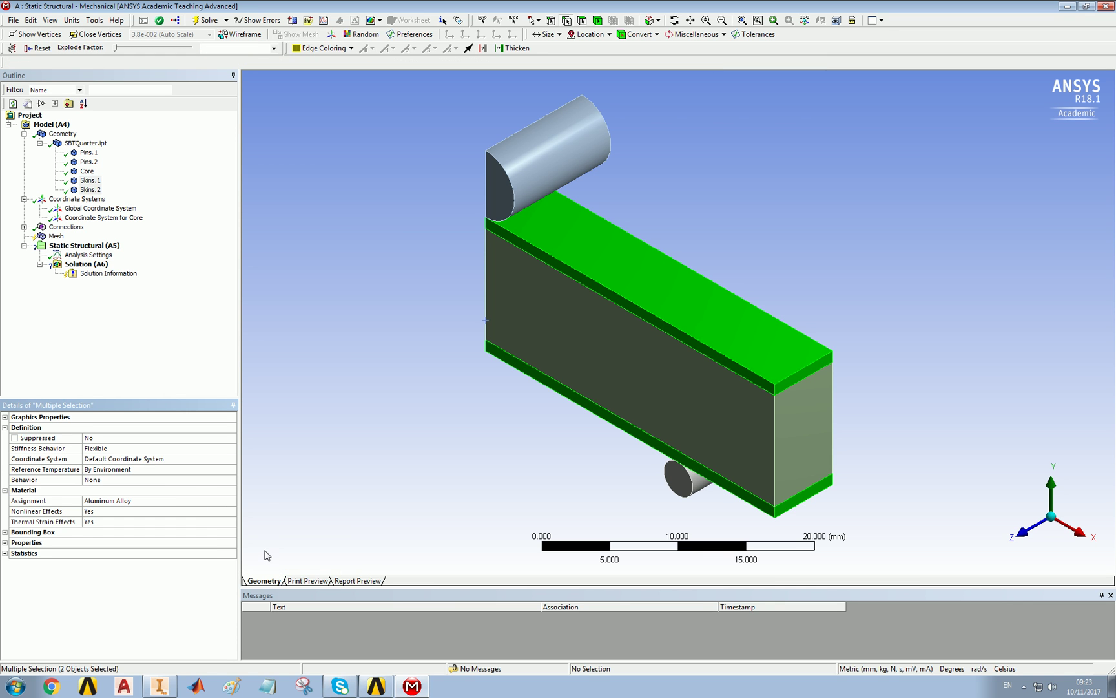
# Rename all four contact regions based on their definition.
pyautogui.click(24, 227)
pyautogui.click(92, 250)
pyautogui.keyDown('shift'); pyautogui.click(103, 274); pyautogui.keyUp('shift')
pyautogui.rightClick(104, 274)
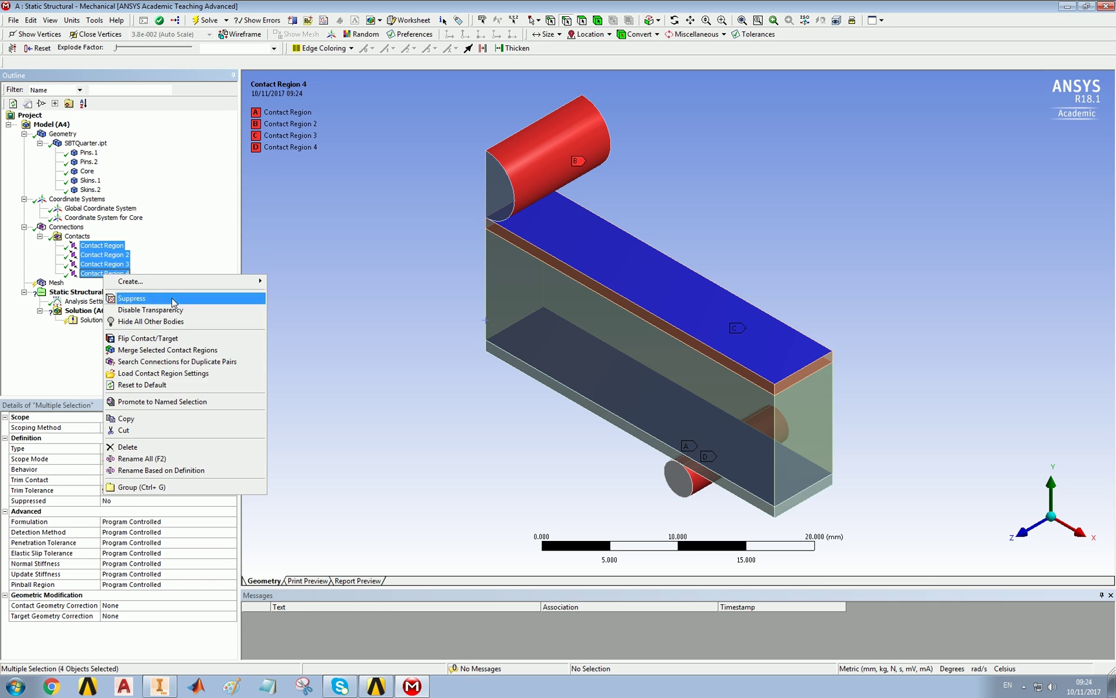
pyautogui.click(164, 470)
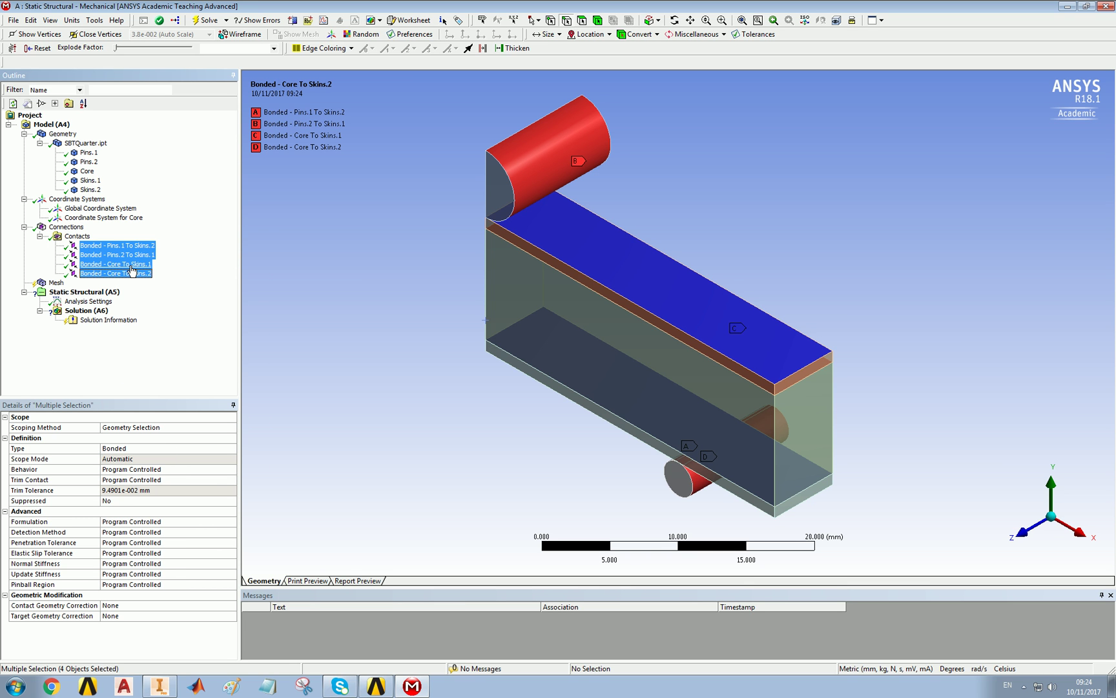
# Set the contact type of the two pin-to-skin contacts to No Separation.
pyautogui.click(123, 246)
pyautogui.keyDown('ctrl'); pyautogui.click(126, 254); pyautogui.keyUp('ctrl')
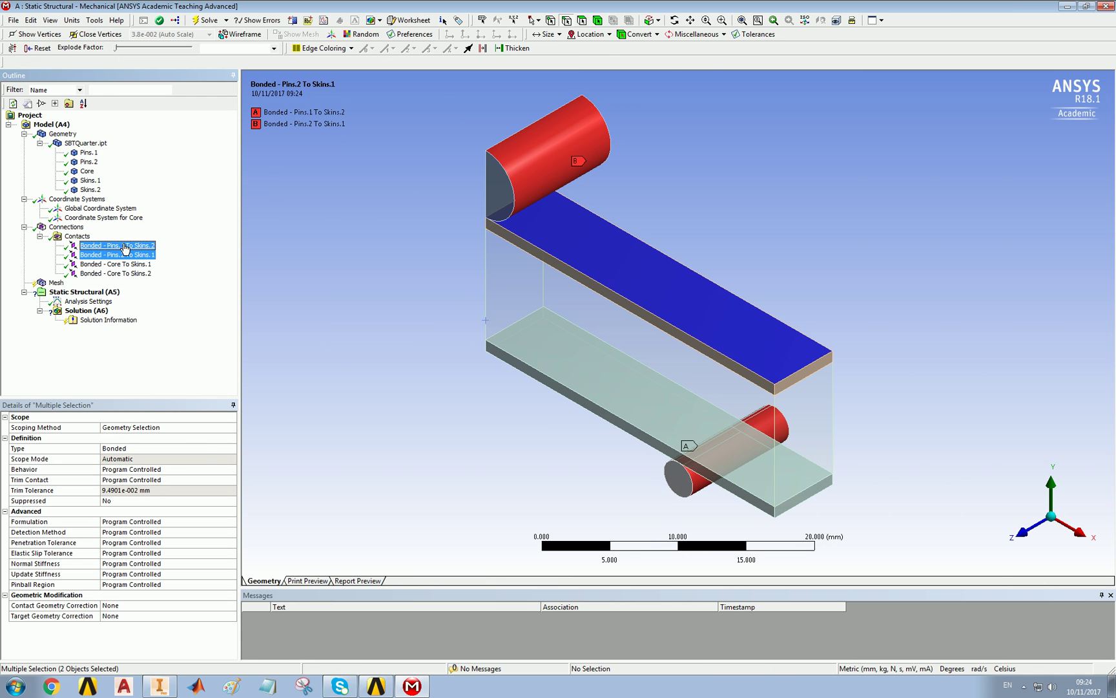
pyautogui.click(195, 447)
pyautogui.click(231, 449)
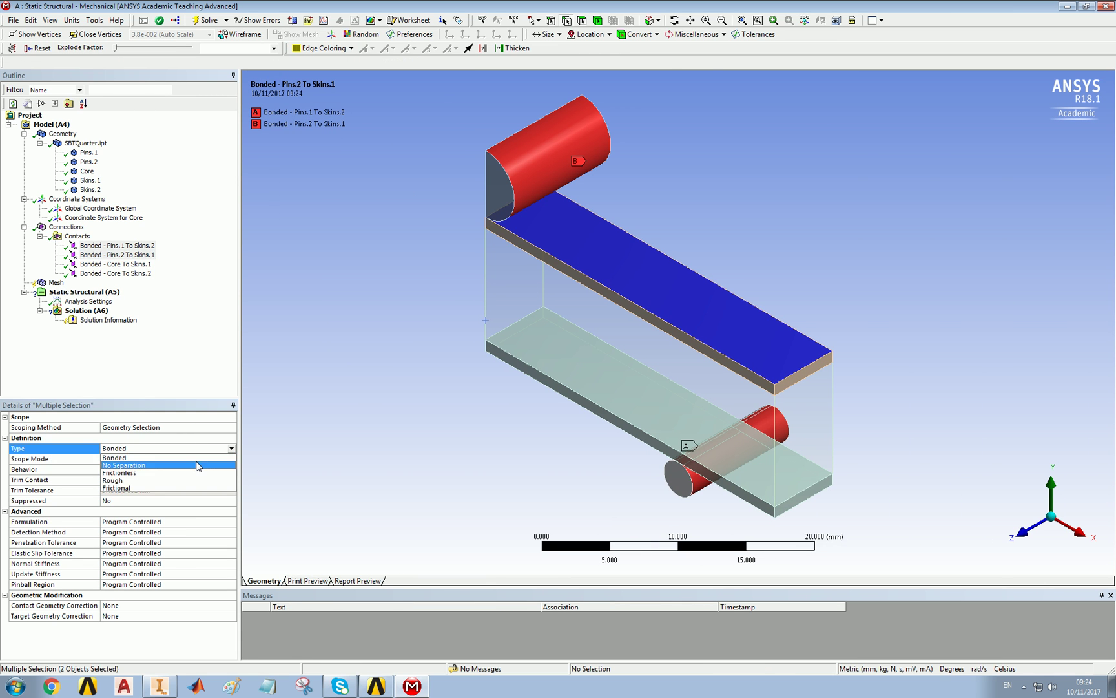
pyautogui.click(193, 466)
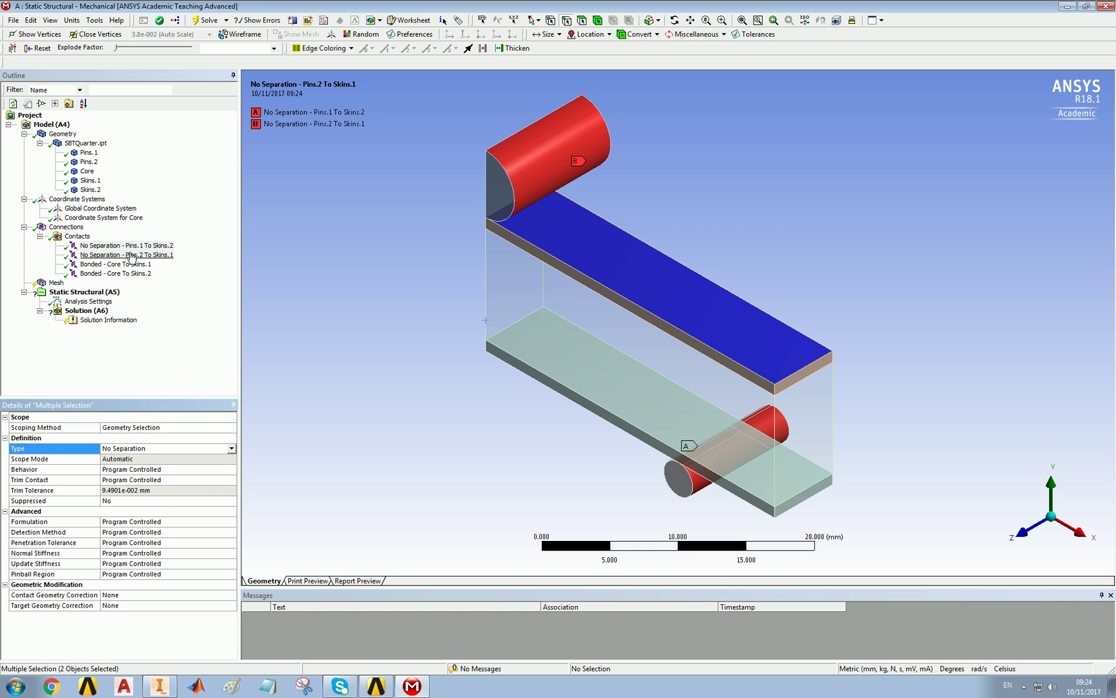
# Rename the lower pin body Pins.1 as Pin-Bottom and the upper pin body Pins.2 as Pin-Top.
pyautogui.click(94, 155)
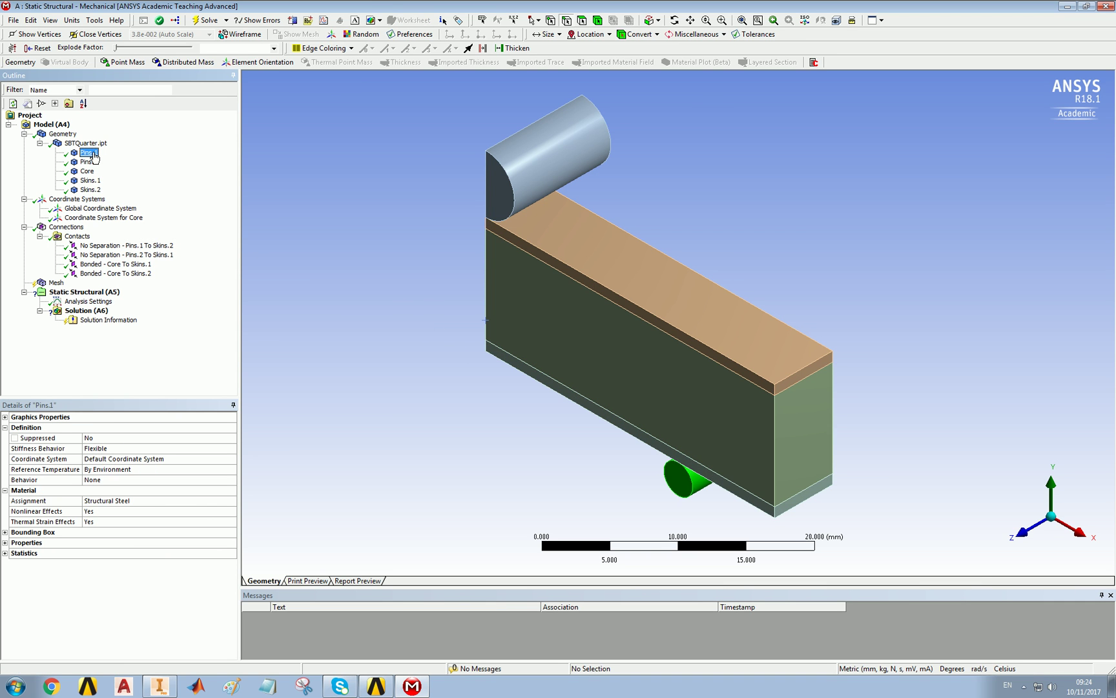
pyautogui.click(94, 156)
pyautogui.write('Pin-Po')
pyautogui.press('Return')
pyautogui.click(97, 163)
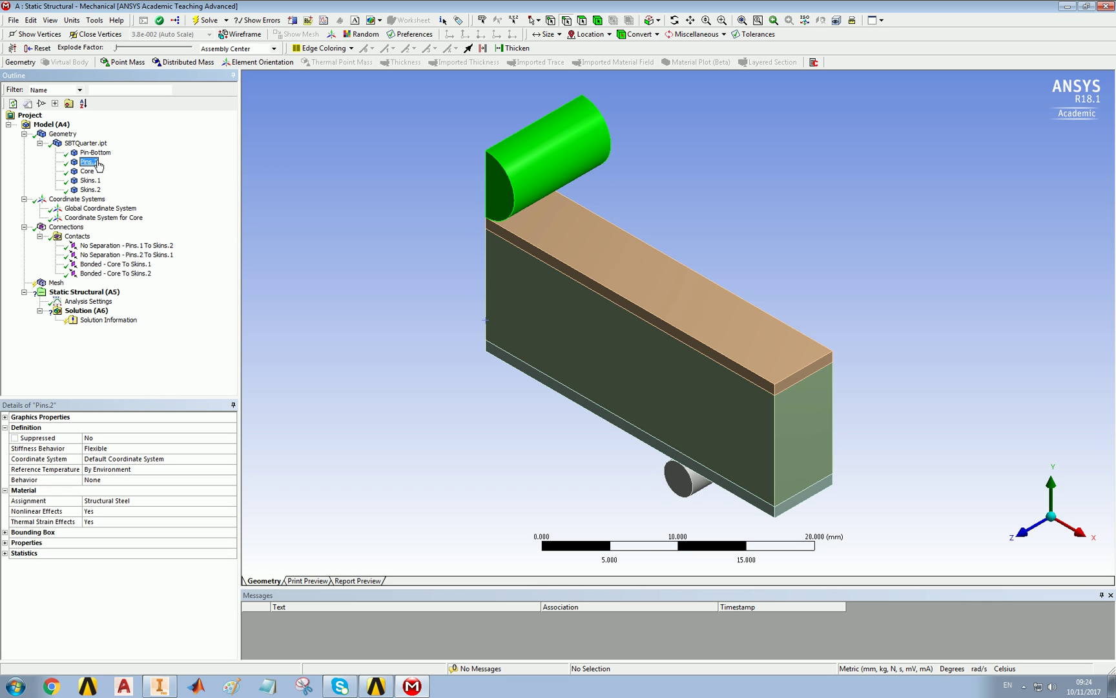
pyautogui.click(98, 166)
pyautogui.write('Pin-Top')
pyautogui.press('Return')
# Rename the upper skin body Skins.1 as Skin-Top and the lower skin body Skins.2 as Skin-Bottom.
pyautogui.click(91, 182)
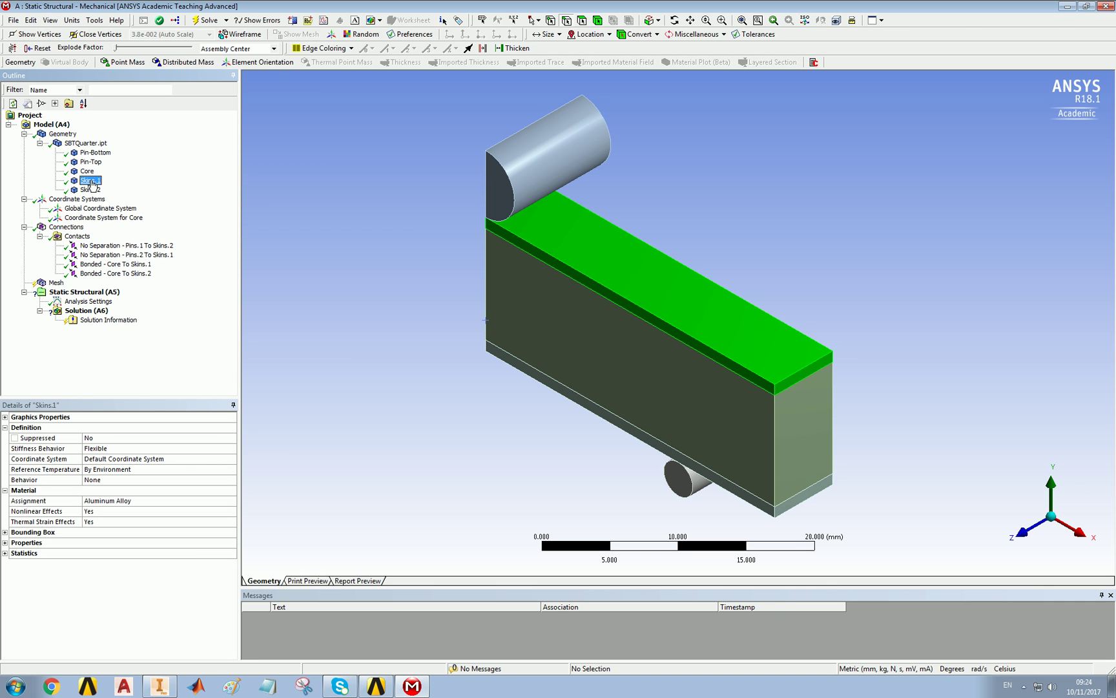
pyautogui.click(92, 182)
pyautogui.write('Skin')
pyautogui.press('Return')
pyautogui.click(89, 190)
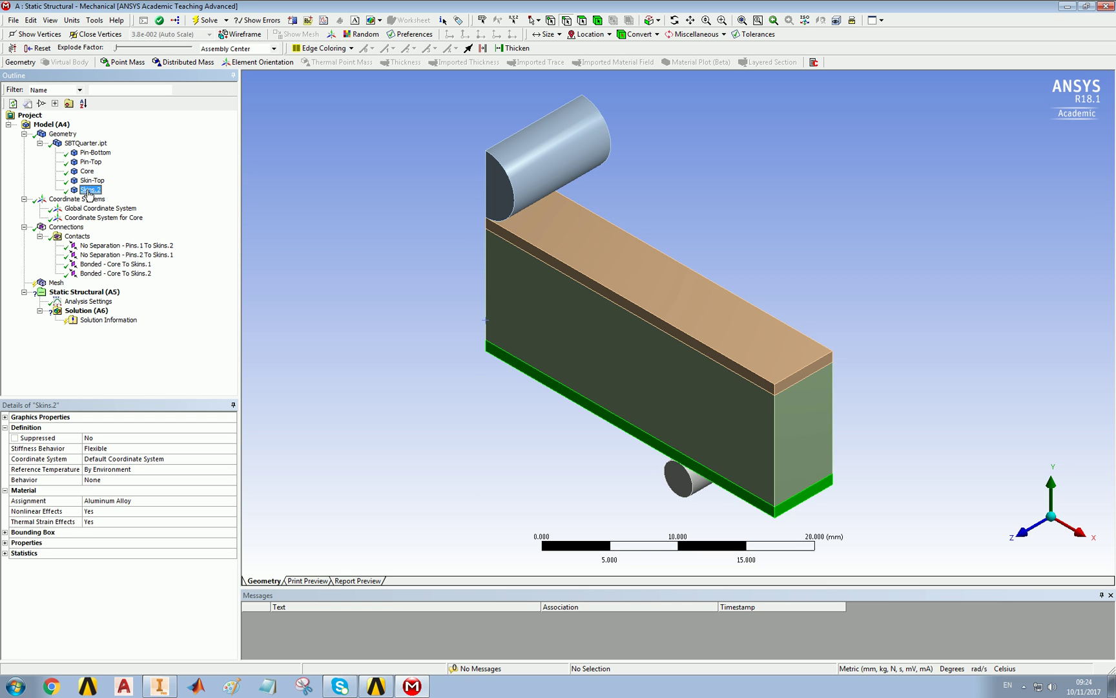
pyautogui.write('Sk')
pyautogui.press('Return')
# Rename all four contact regions based on their definition so they use the new body names.
pyautogui.click(137, 247)
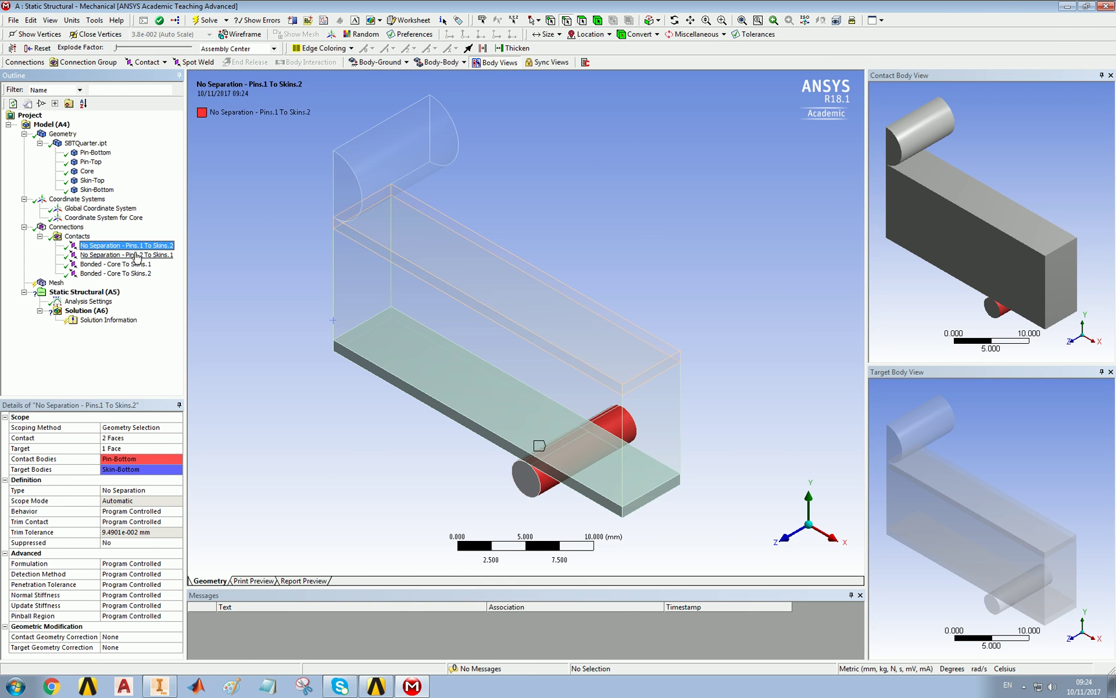
pyautogui.keyDown('shift'); pyautogui.click(130, 274); pyautogui.keyUp('shift')
pyautogui.rightClick(130, 275)
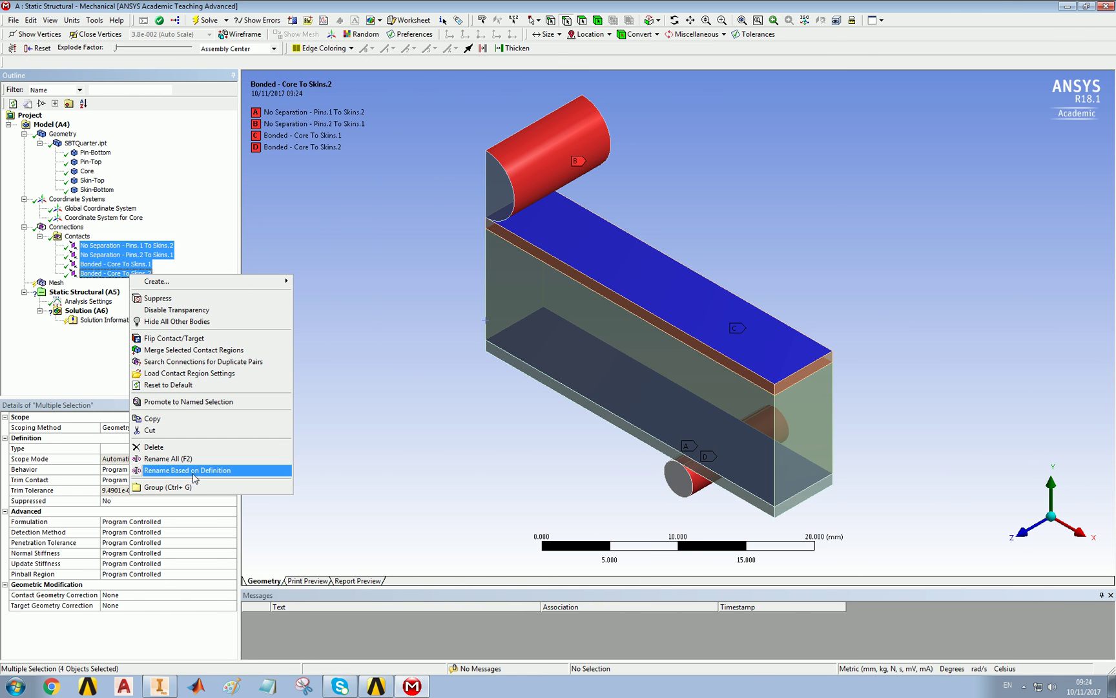
pyautogui.click(194, 471)
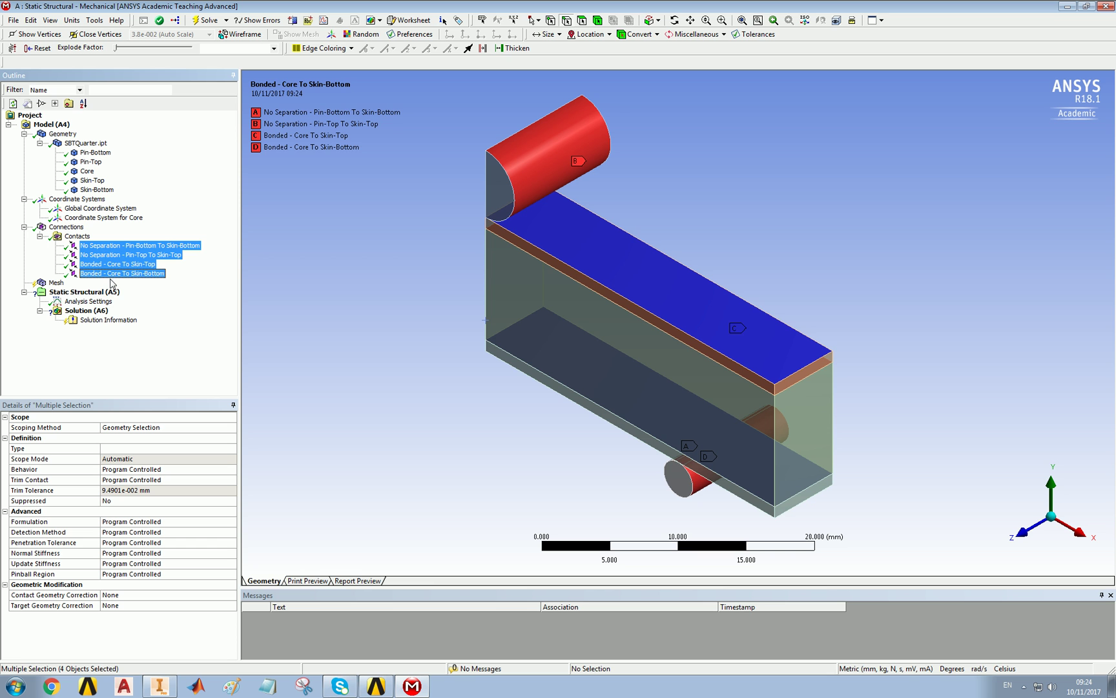
# Rescope the contact side of the Pin-Bottom to Skin-Bottom contact to only the pin's narrow strip face.
pyautogui.click(123, 246)
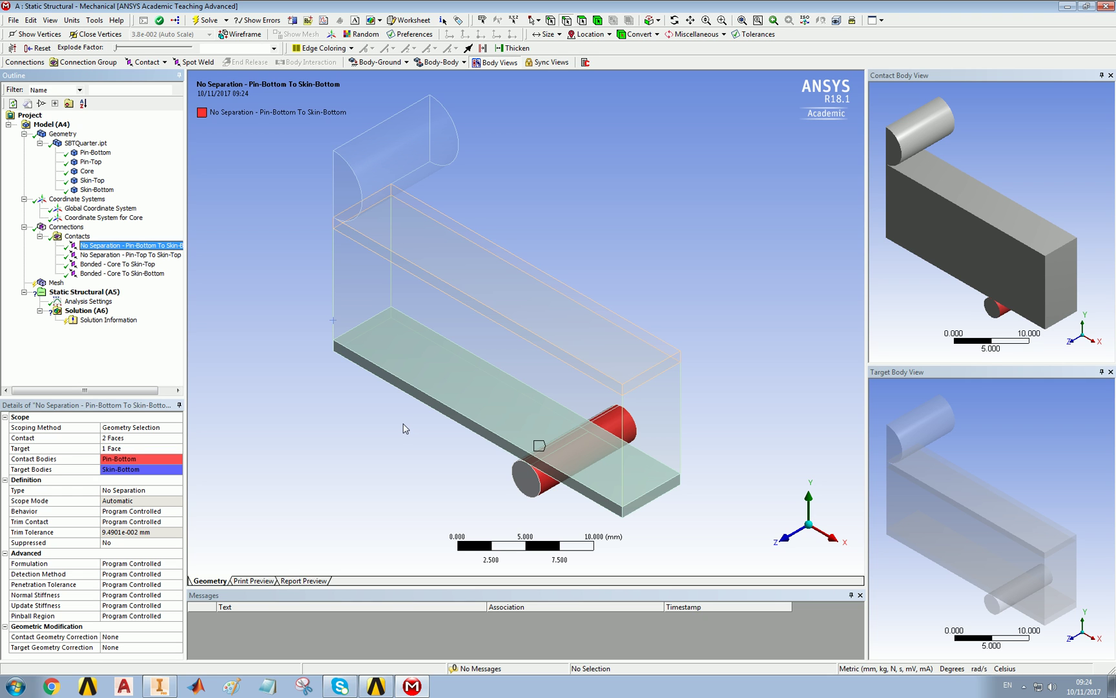
pyautogui.click(117, 443)
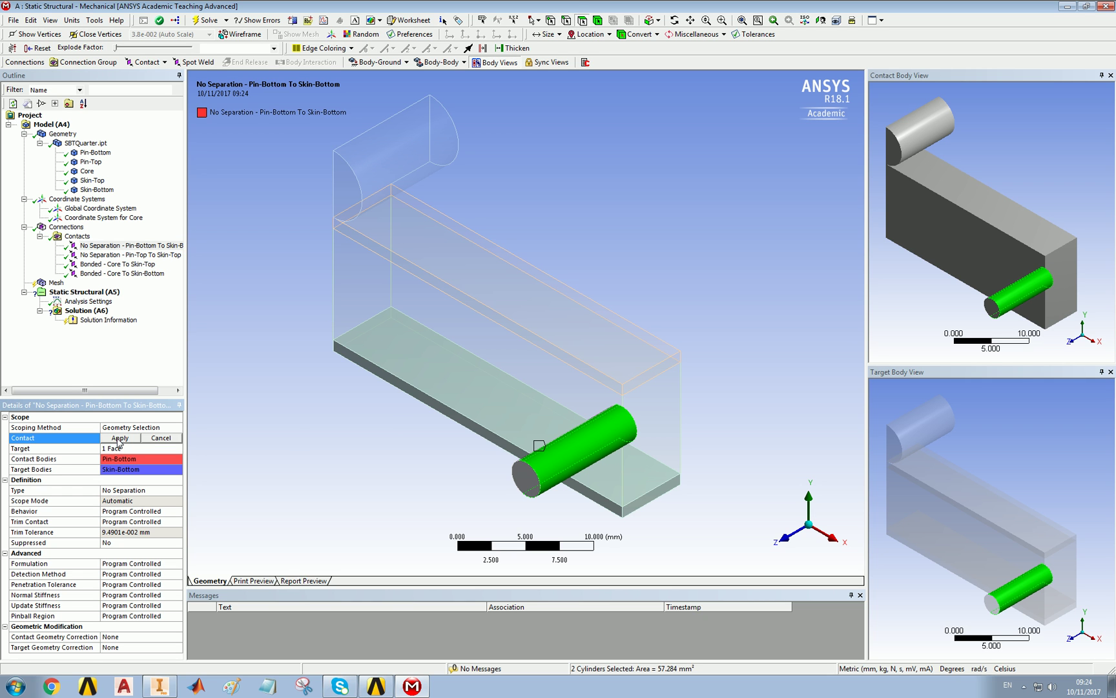
pyautogui.click(548, 491)
pyautogui.click(129, 439)
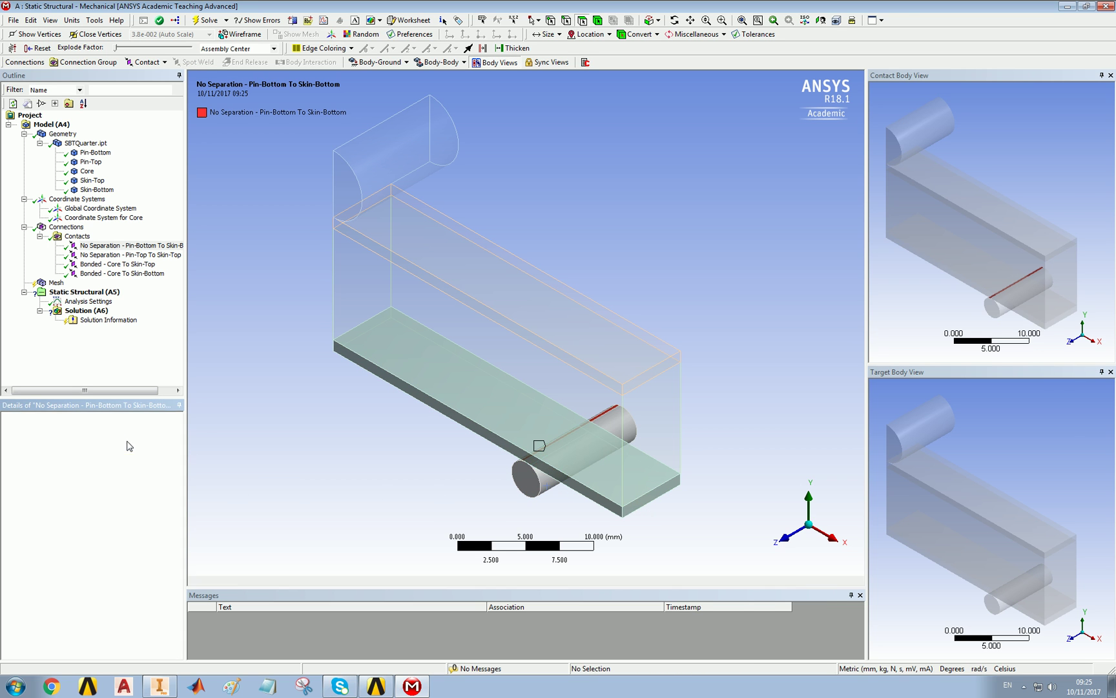
# Add a frictionless support to the four cross-section symmetry faces of Pin-Top, Skin-Top, Core and Skin-Bottom.
pyautogui.moveTo(304, 447); pyautogui.dragTo(452, 452, button='middle')
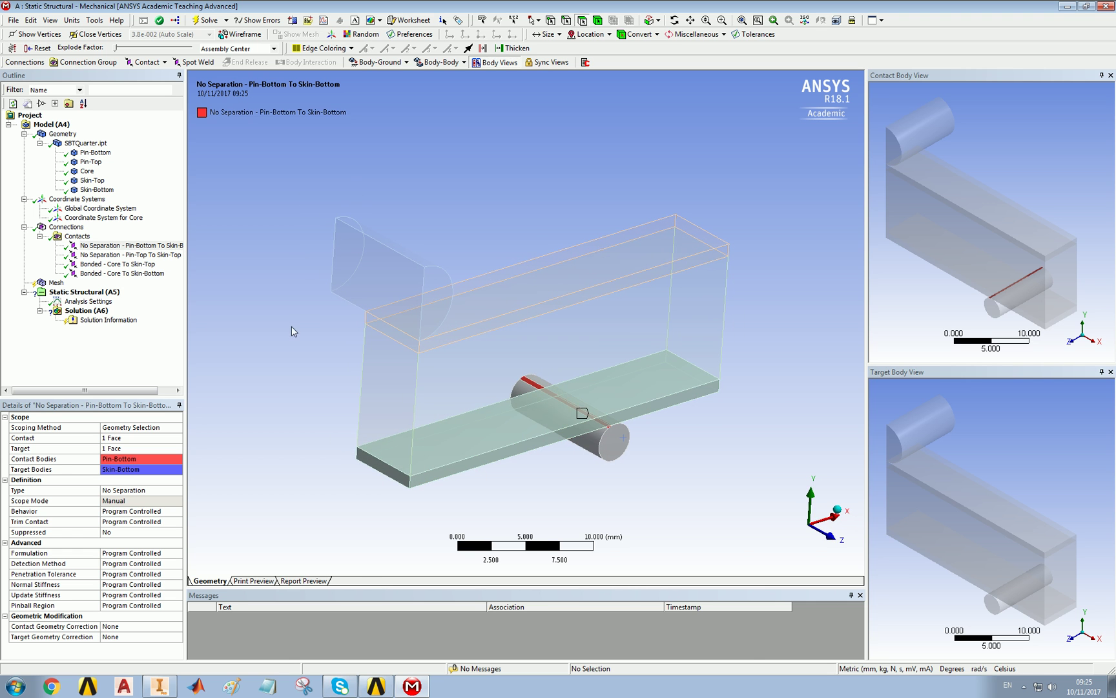
pyautogui.click(104, 294)
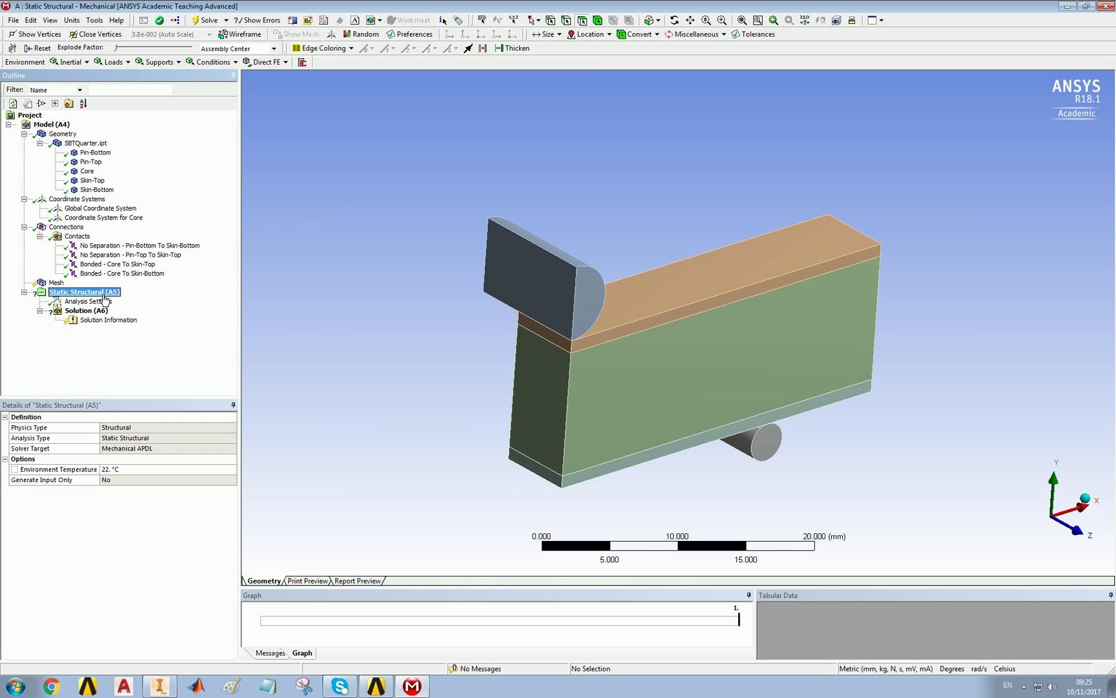
pyautogui.click(529, 290)
pyautogui.keyDown('ctrl'); pyautogui.click(548, 337); pyautogui.keyUp('ctrl')
pyautogui.keyDown('ctrl'); pyautogui.click(544, 379); pyautogui.keyUp('ctrl')
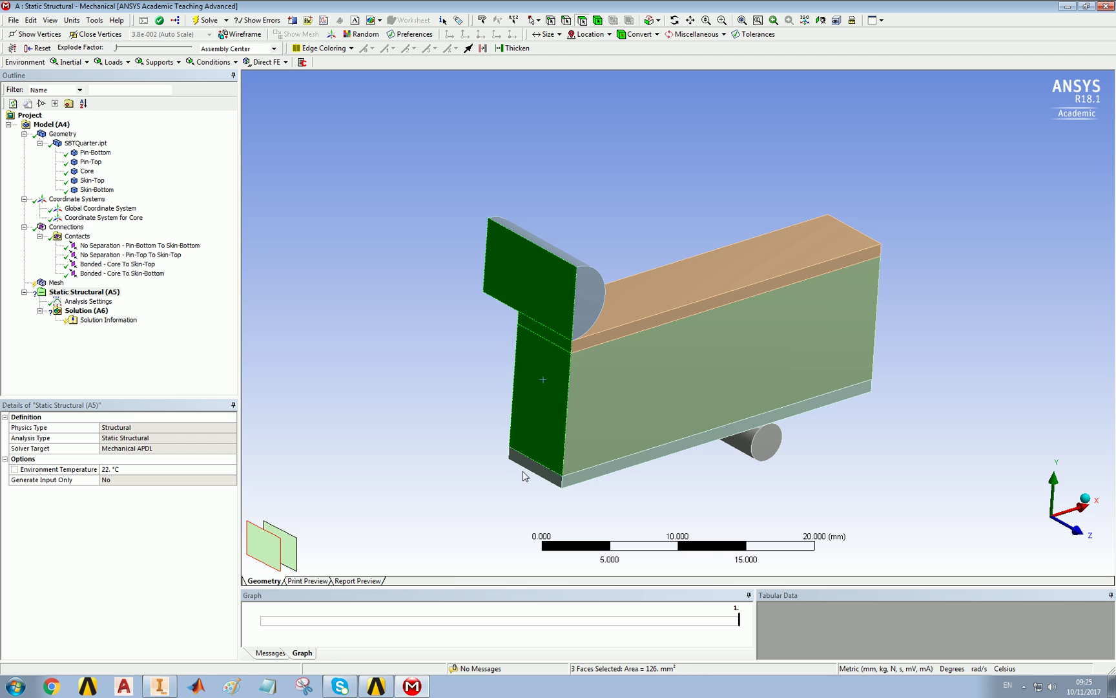
pyautogui.keyDown('ctrl'); pyautogui.click(524, 475); pyautogui.keyUp('ctrl')
pyautogui.rightClick(560, 403)
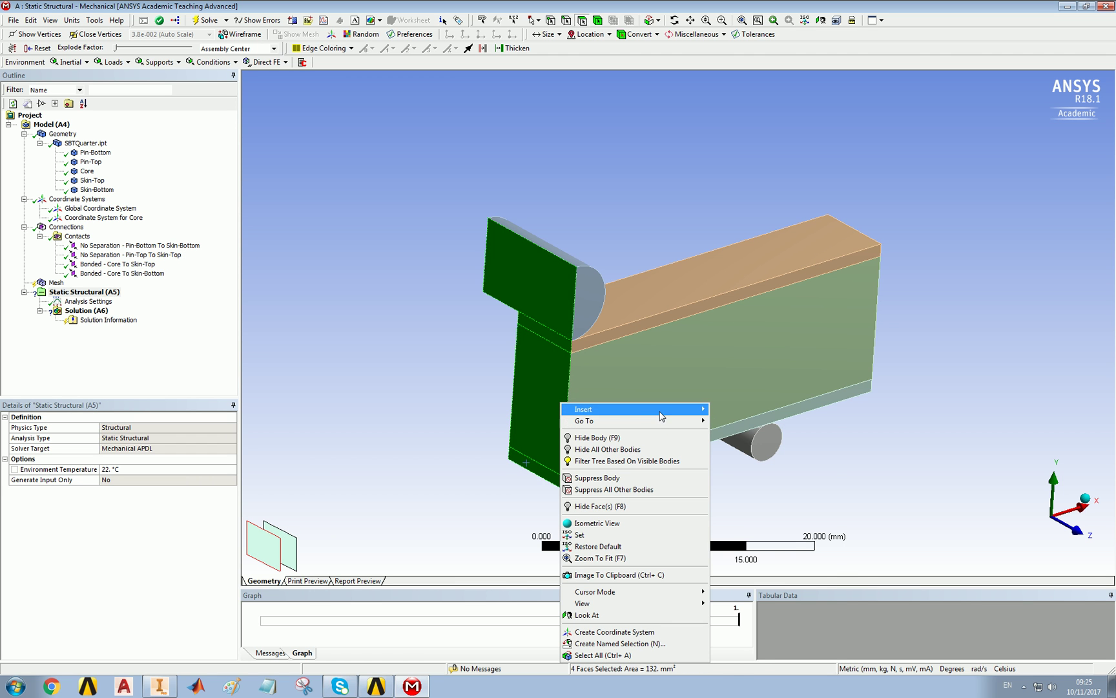
pyautogui.moveTo(663, 416)
pyautogui.click(774, 584)
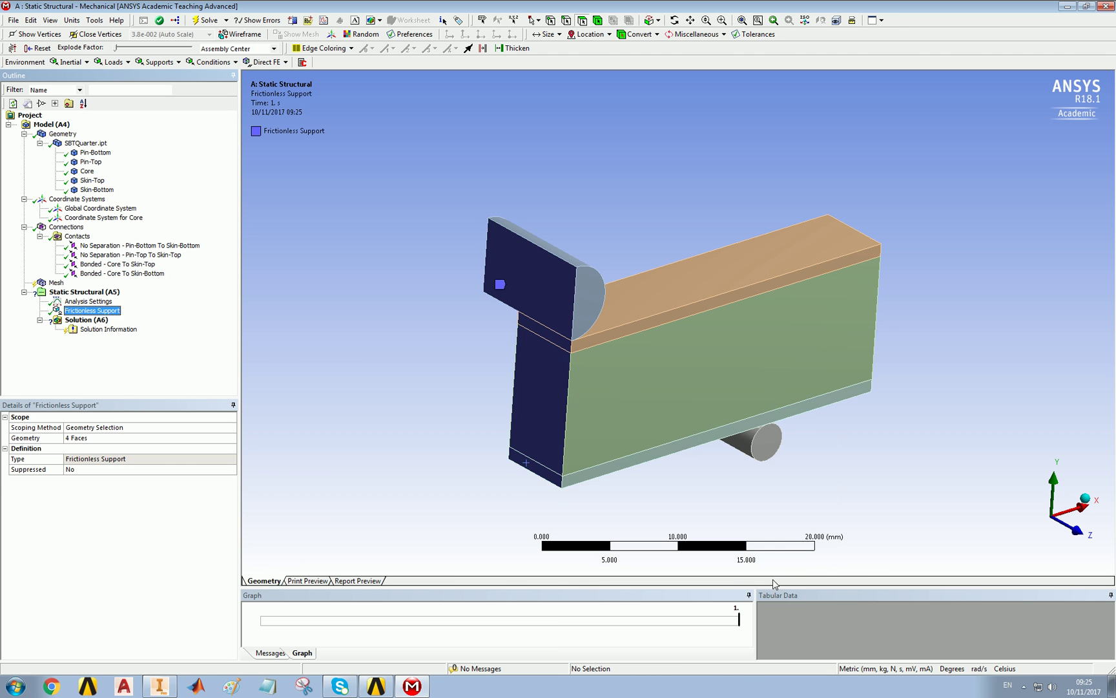
# Add a second frictionless support to the five longitudinal symmetry faces of both pins, both skins and the core.
pyautogui.click(730, 431)
pyautogui.click(766, 450)
pyautogui.keyDown('ctrl'); pyautogui.click(741, 439); pyautogui.keyUp('ctrl')
pyautogui.keyDown('ctrl'); pyautogui.click(733, 431); pyautogui.keyUp('ctrl')
pyautogui.click(734, 470)
pyautogui.click(764, 441)
pyautogui.keyDown('ctrl'); pyautogui.click(733, 430); pyautogui.keyUp('ctrl')
pyautogui.keyDown('ctrl'); pyautogui.click(719, 402); pyautogui.keyUp('ctrl')
pyautogui.keyDown('ctrl'); pyautogui.click(665, 315); pyautogui.keyUp('ctrl')
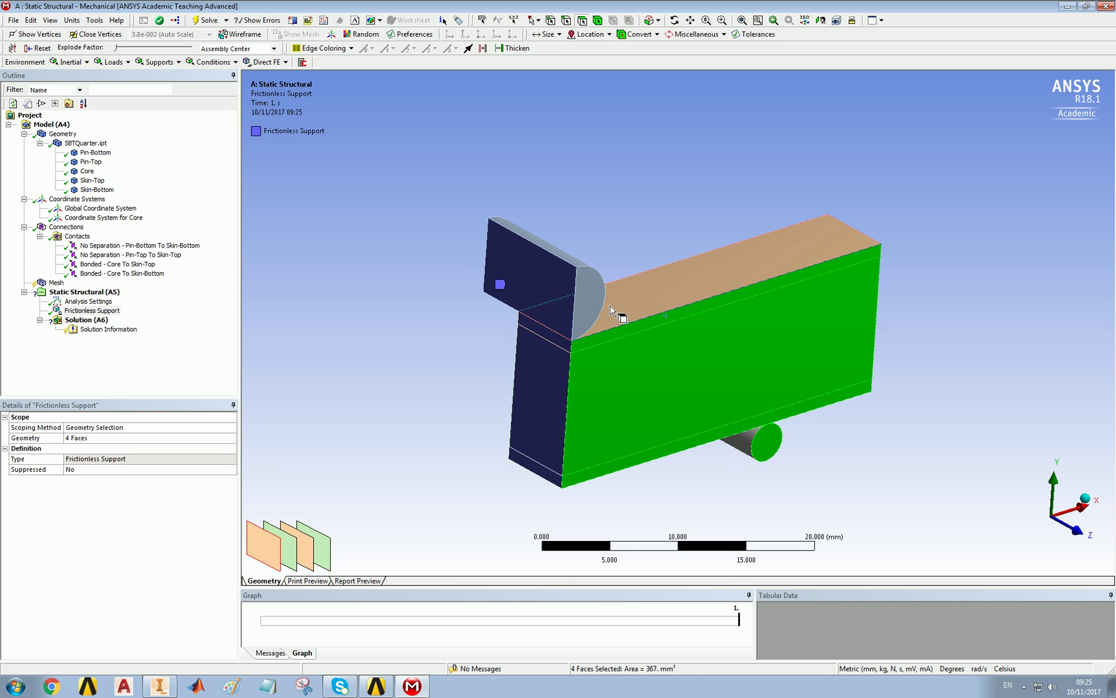
pyautogui.keyDown('ctrl'); pyautogui.click(589, 295); pyautogui.keyUp('ctrl')
pyautogui.rightClick(590, 294)
pyautogui.moveTo(640, 301)
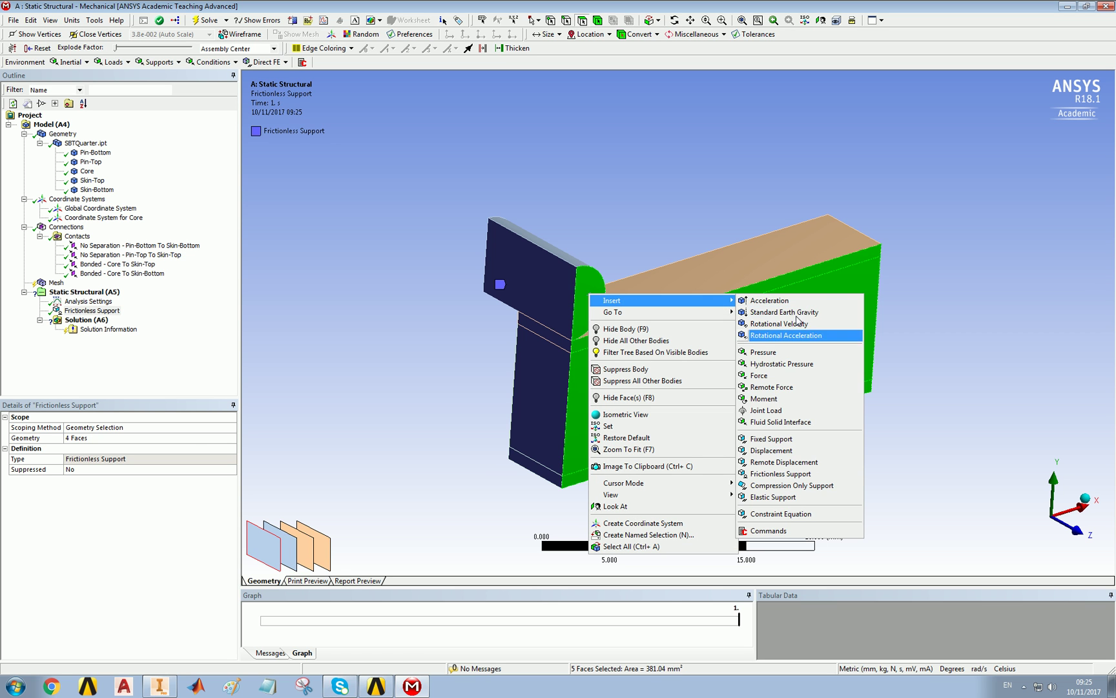
pyautogui.click(777, 475)
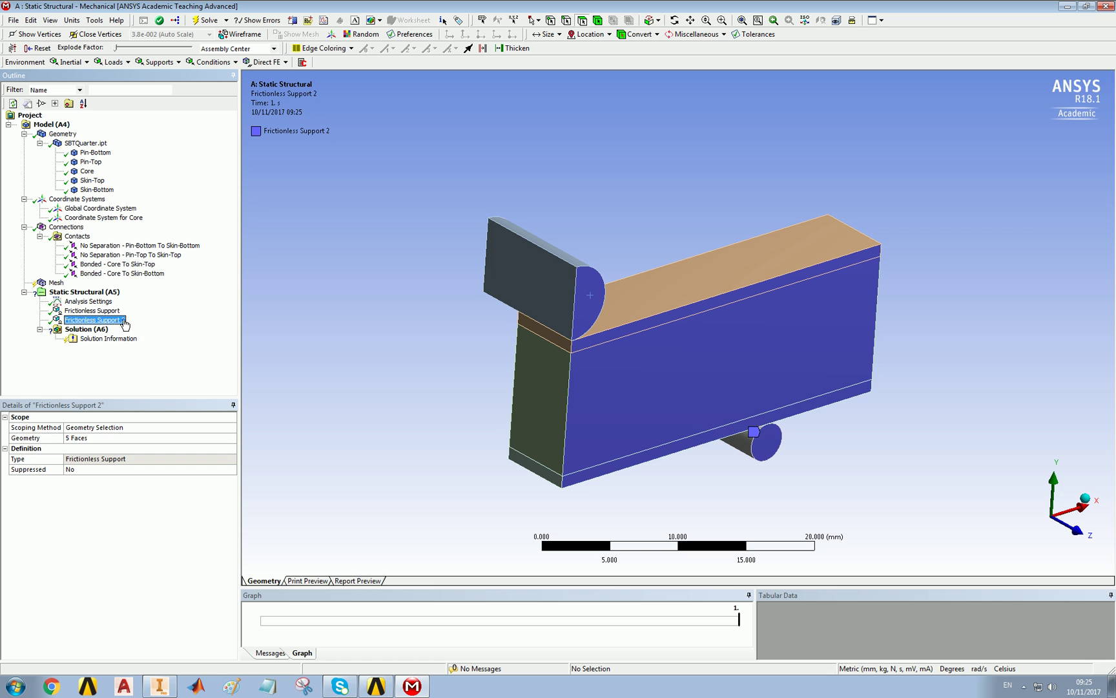
# Rename the second support as Frictionless Support - Longitudinal and the first as Frictionless Support - Cross-section.
pyautogui.press('F2')
pyautogui.press('End')
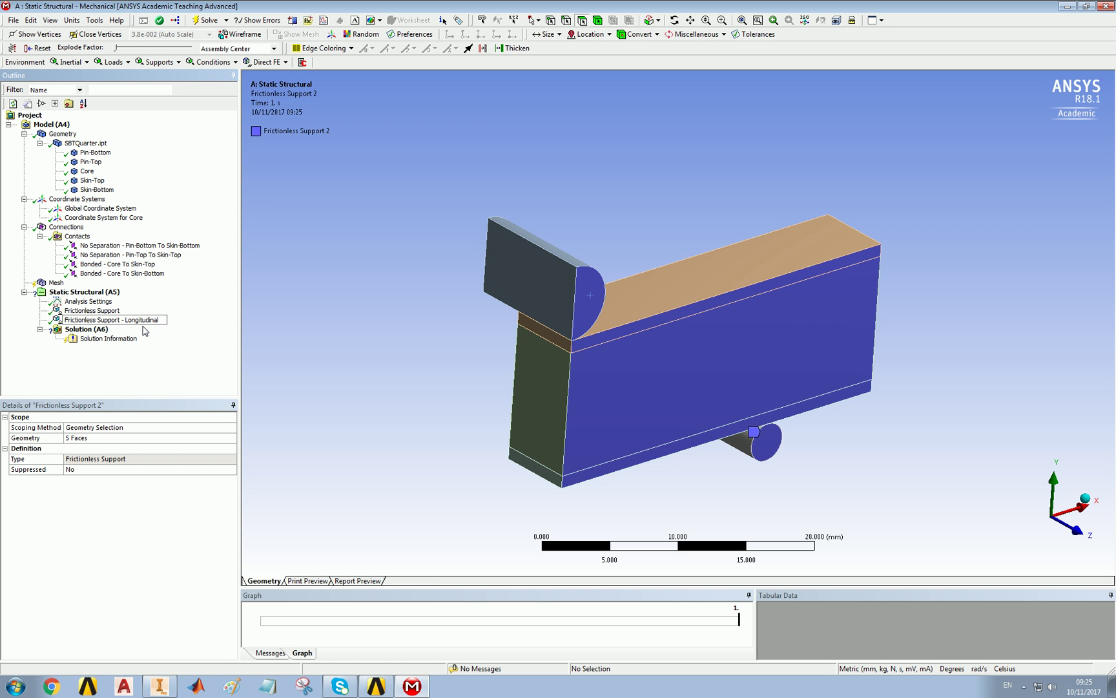
pyautogui.write('- Longitudinal')
pyautogui.press('Return')
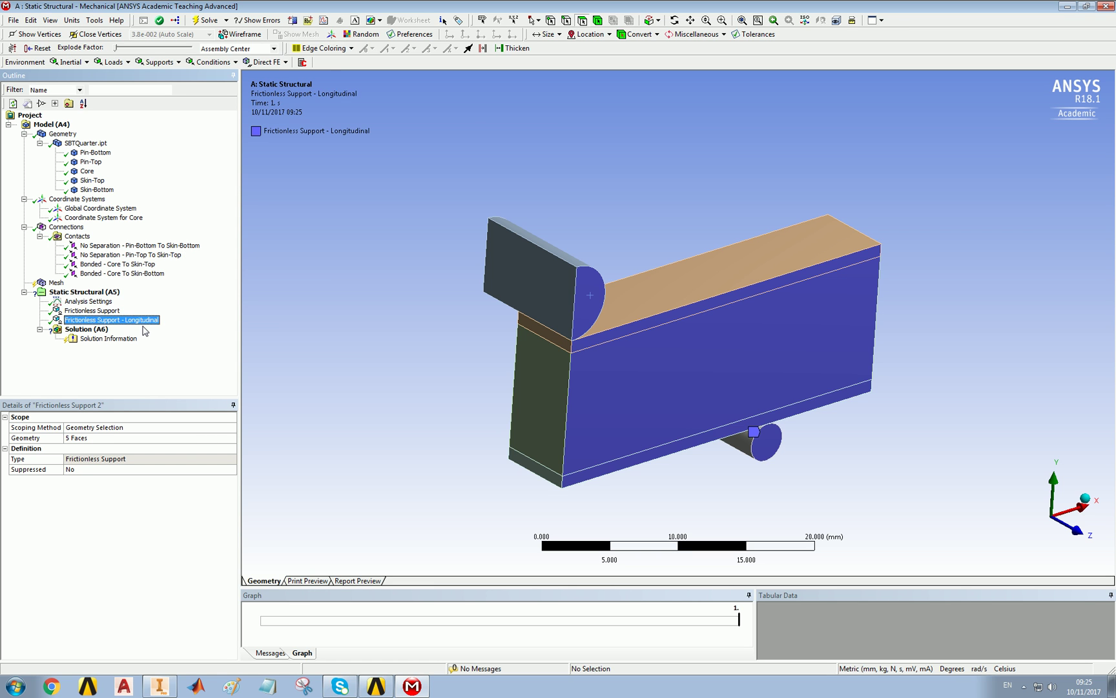
pyautogui.press('Up')
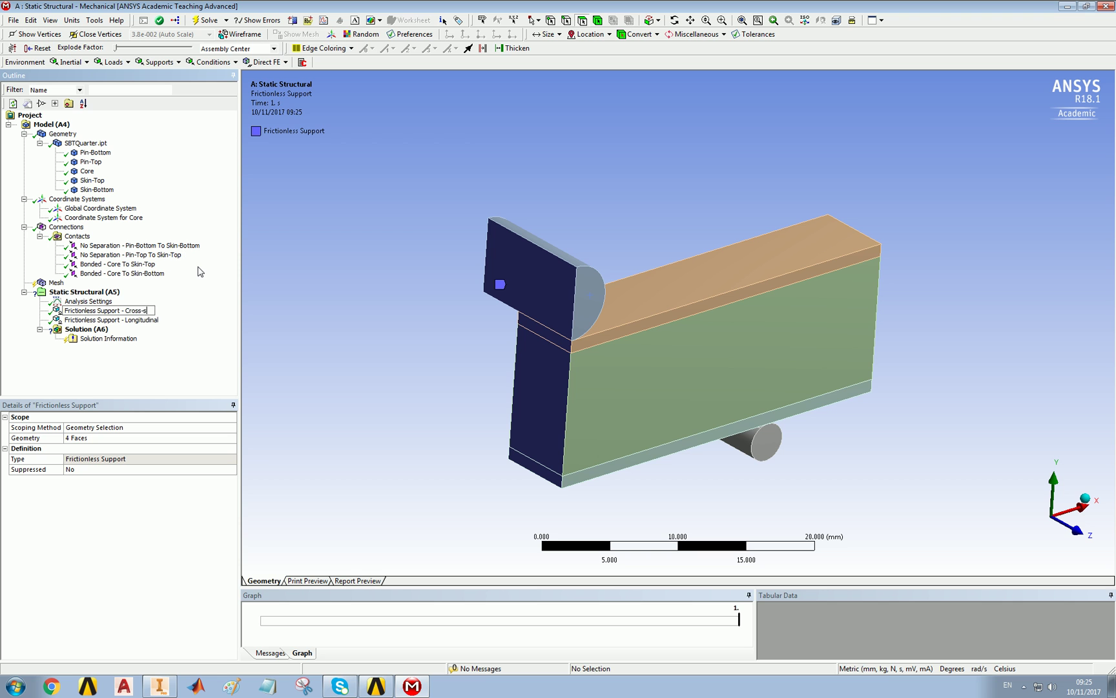
pyautogui.write('tion')
pyautogui.press('Return')
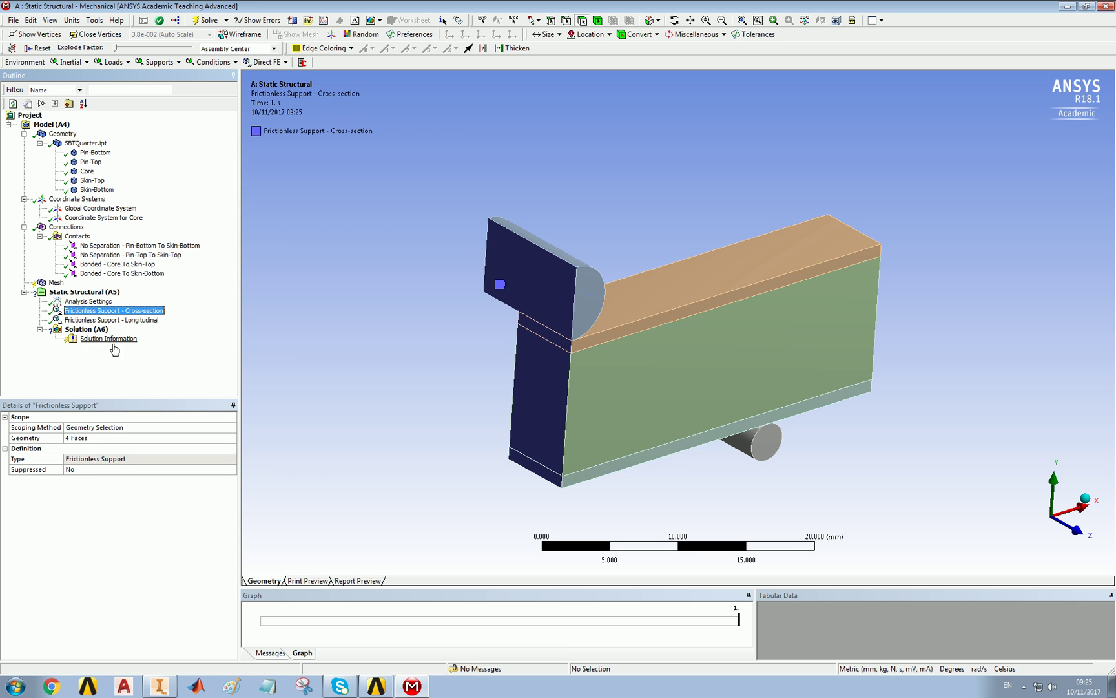
# Add a fixed support to the outer end face of the bottom pin, opposite the longitudinal symmetry plane.
pyautogui.click(78, 330)
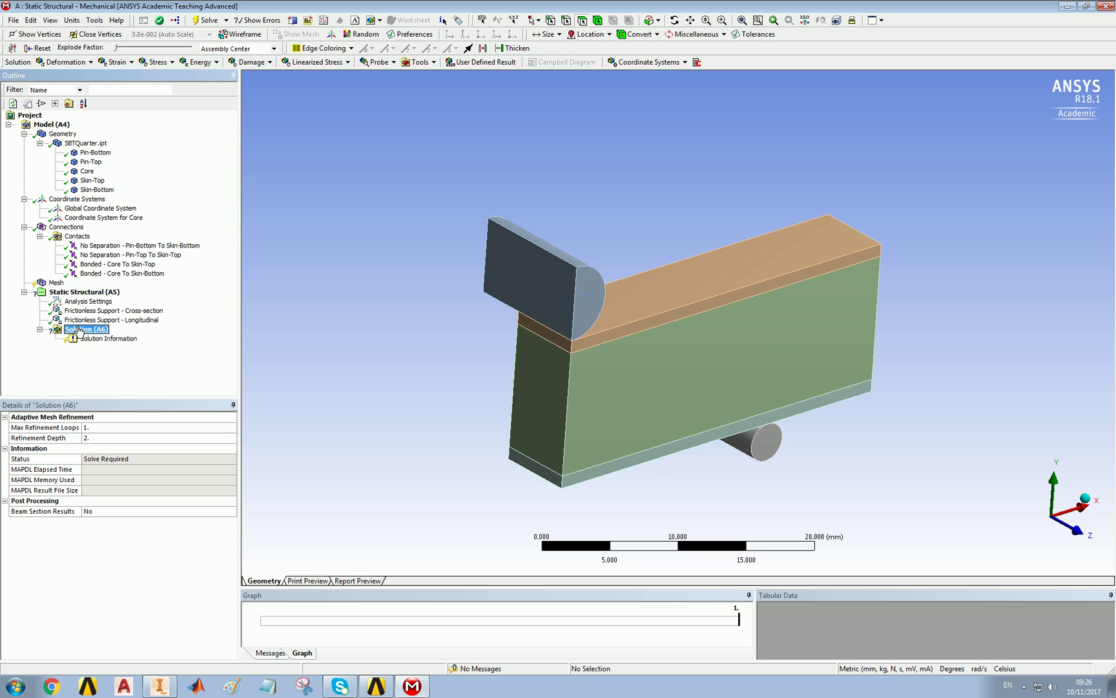
pyautogui.moveTo(420, 362); pyautogui.dragTo(495, 414, button='middle')
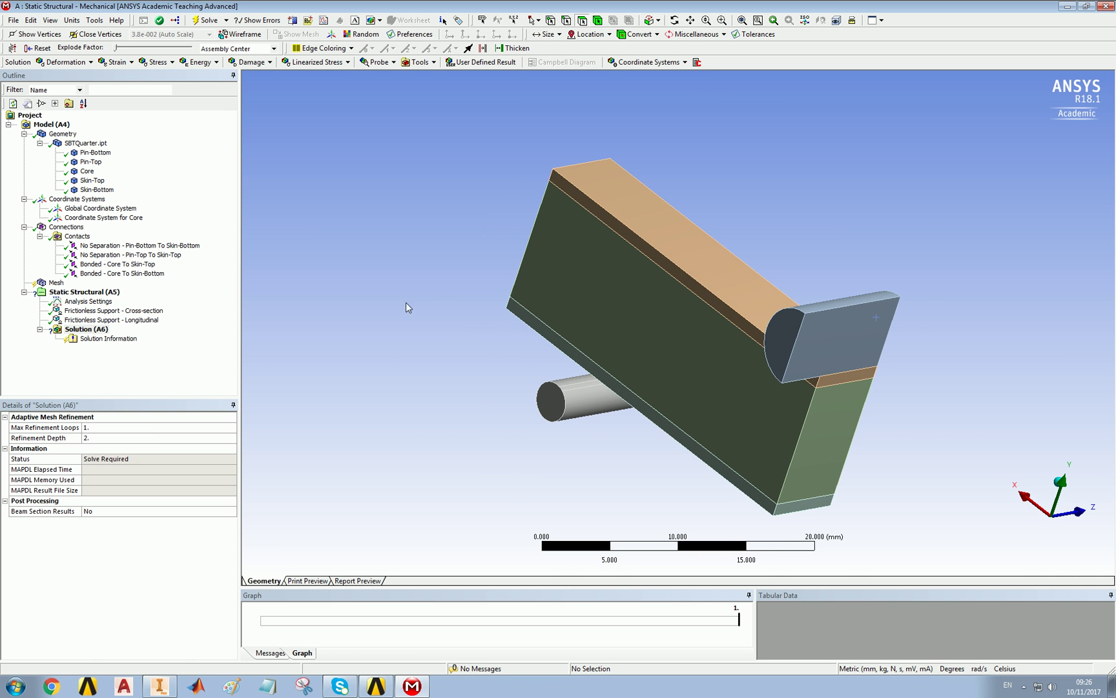
pyautogui.click(548, 405)
pyautogui.rightClick(548, 407)
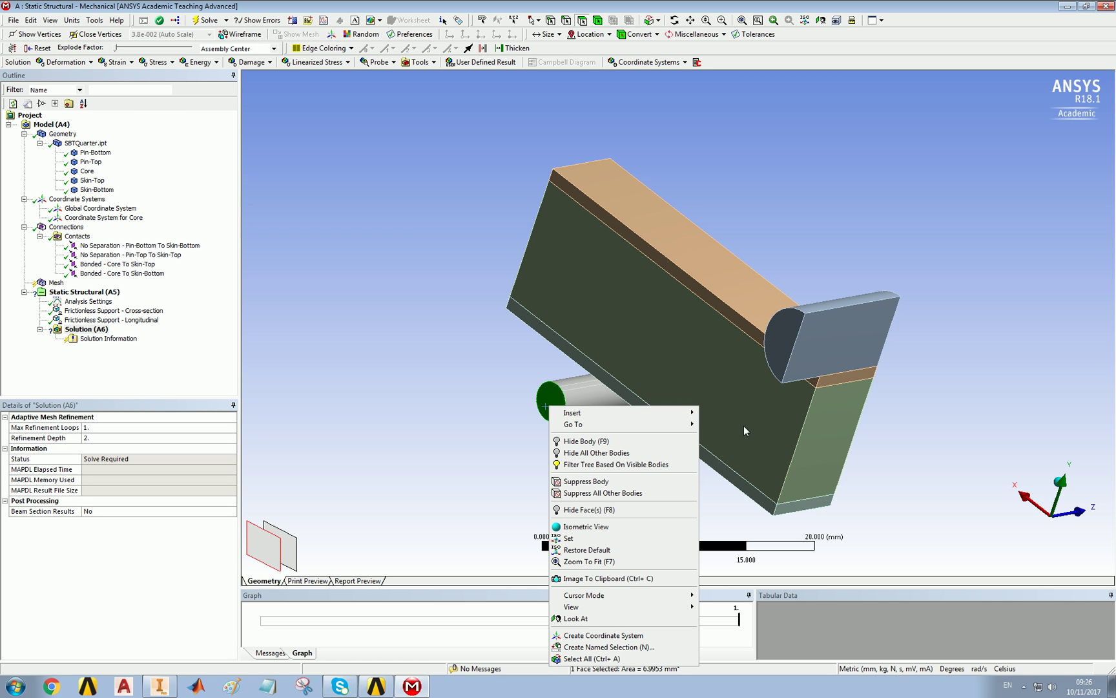
pyautogui.moveTo(685, 413)
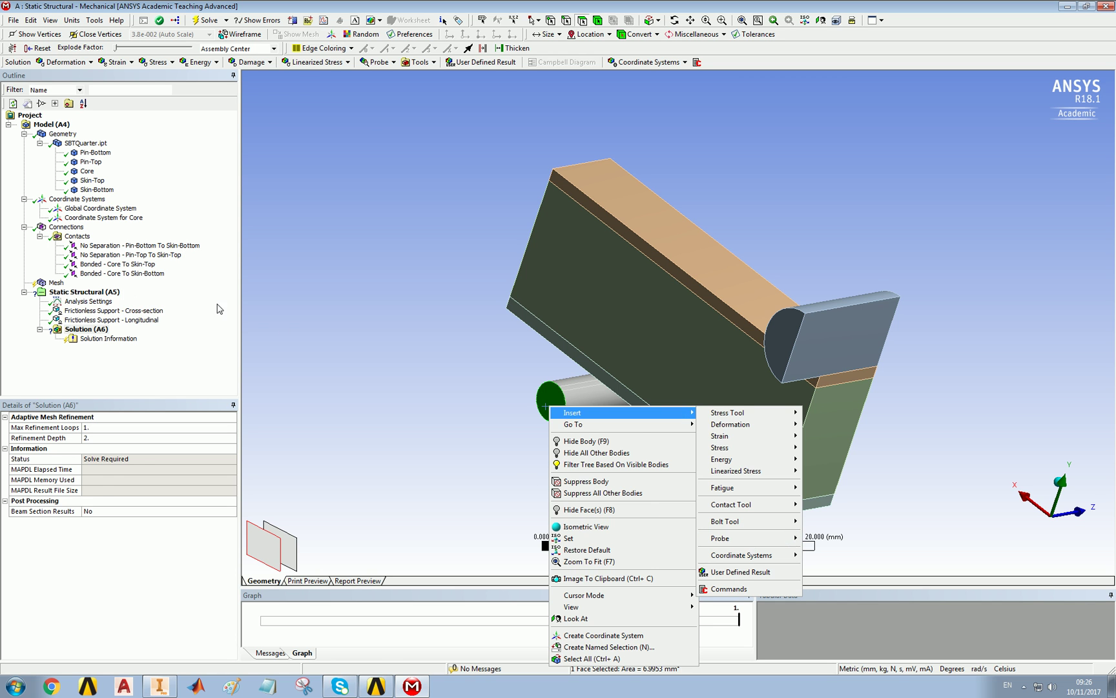
pyautogui.click(114, 292)
pyautogui.rightClick(552, 401)
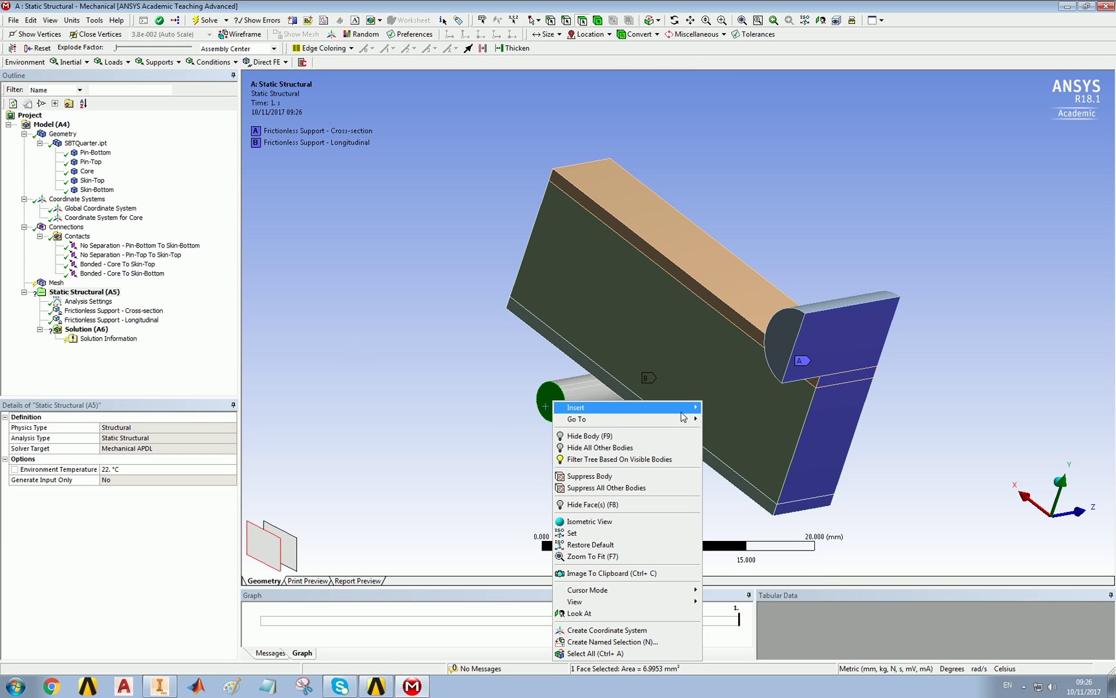
pyautogui.moveTo(690, 414)
pyautogui.click(755, 543)
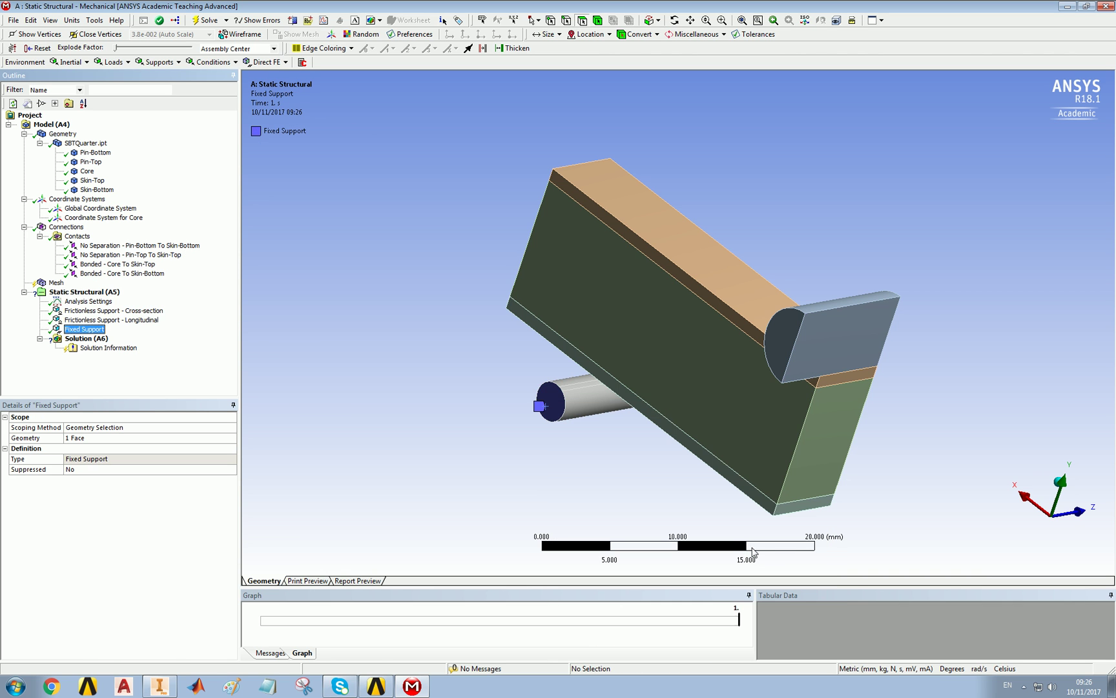
# Add a displacement to the top pin's outer end face with a Y component of -1 mm, leaving X and Z free.
pyautogui.click(781, 332)
pyautogui.rightClick(789, 331)
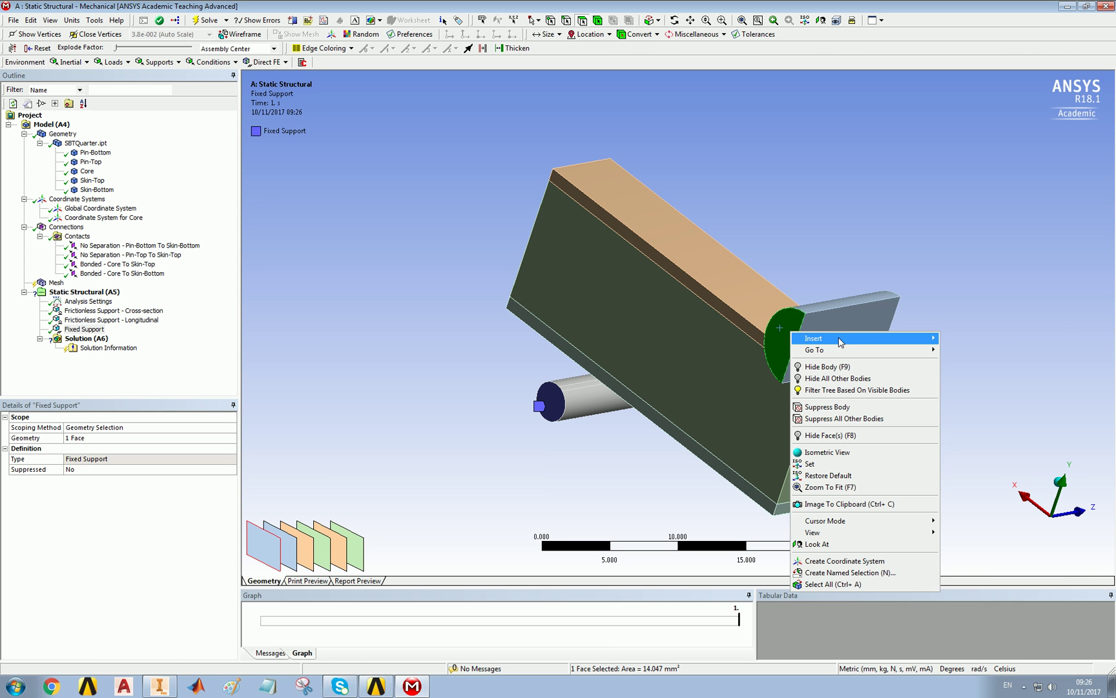
pyautogui.moveTo(866, 339)
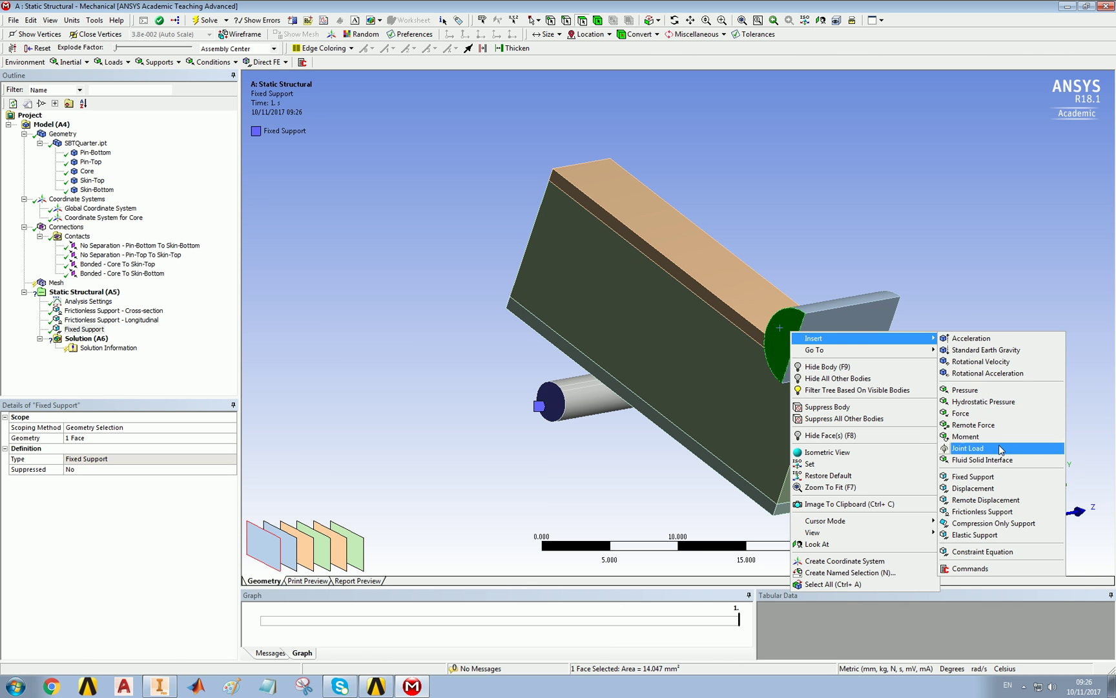
pyautogui.click(987, 489)
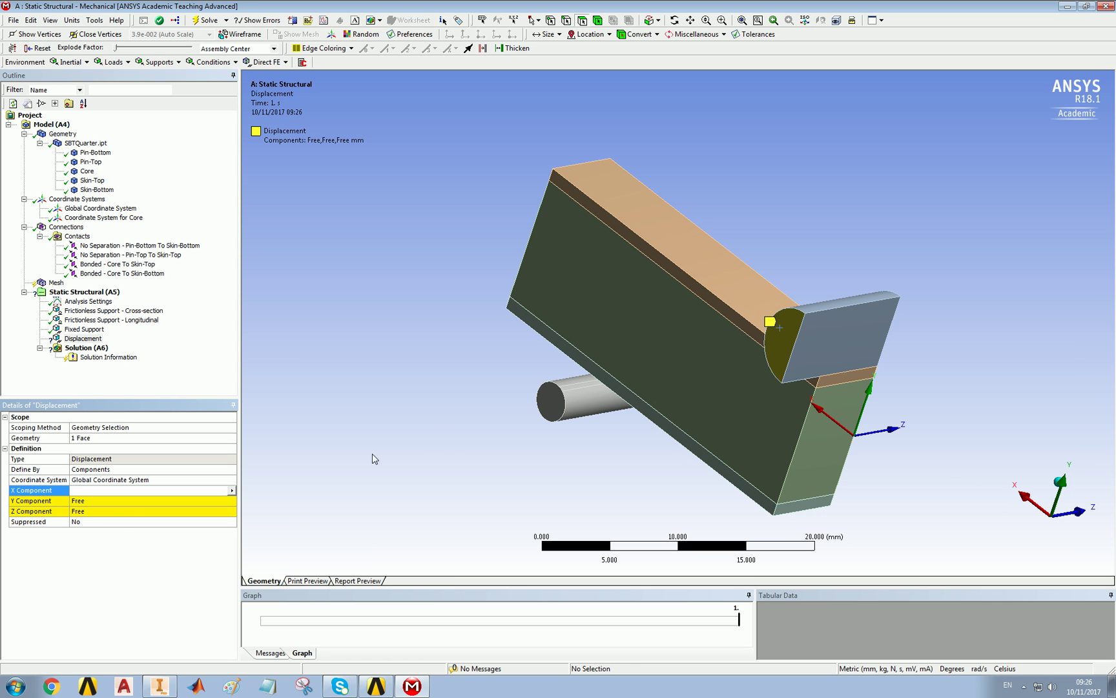
pyautogui.click(129, 498)
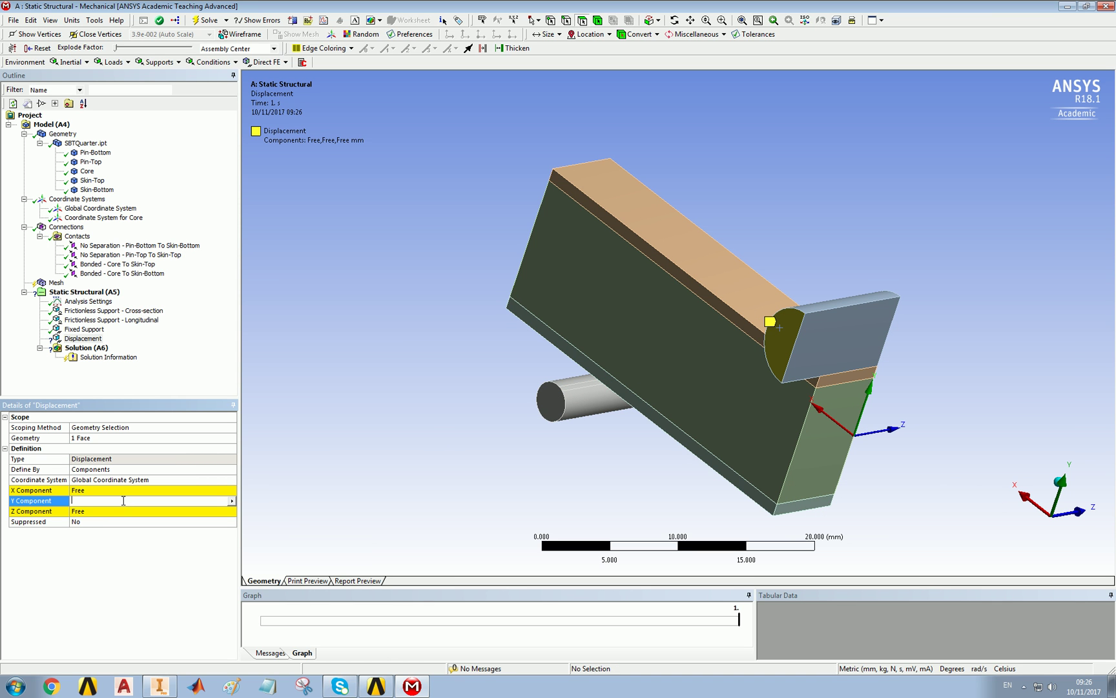
pyautogui.write('1')
pyautogui.press('Return')
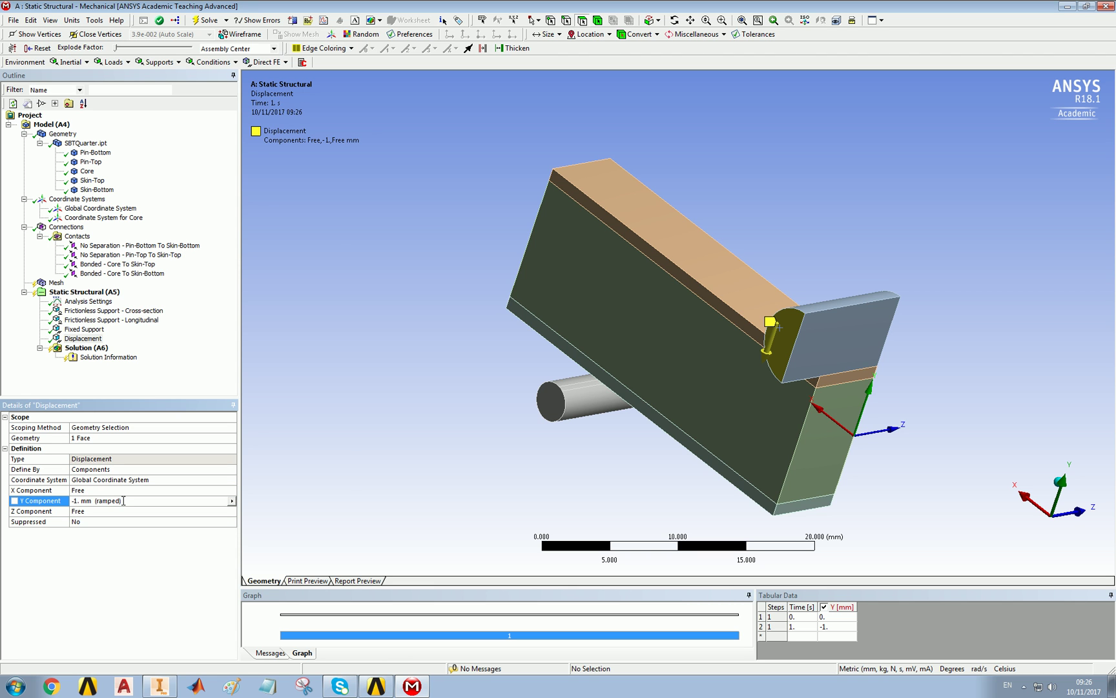
# Open the mesh settings and select the flat cross-section face of the top pin for mesh sizing.
pyautogui.click(58, 283)
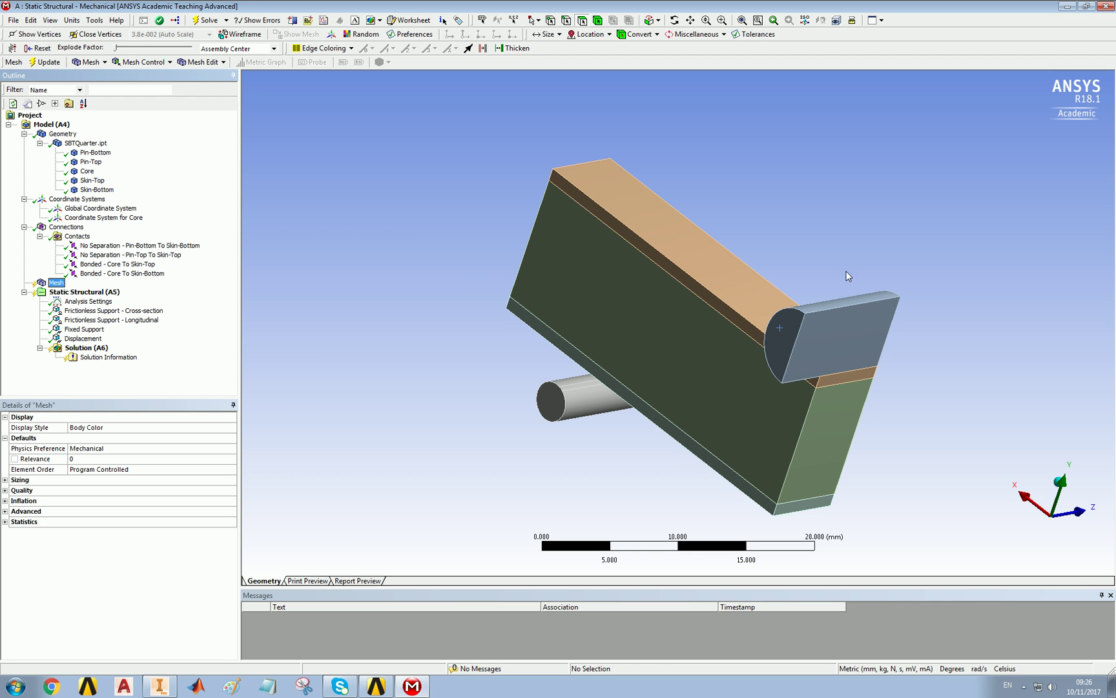
pyautogui.click(843, 343)
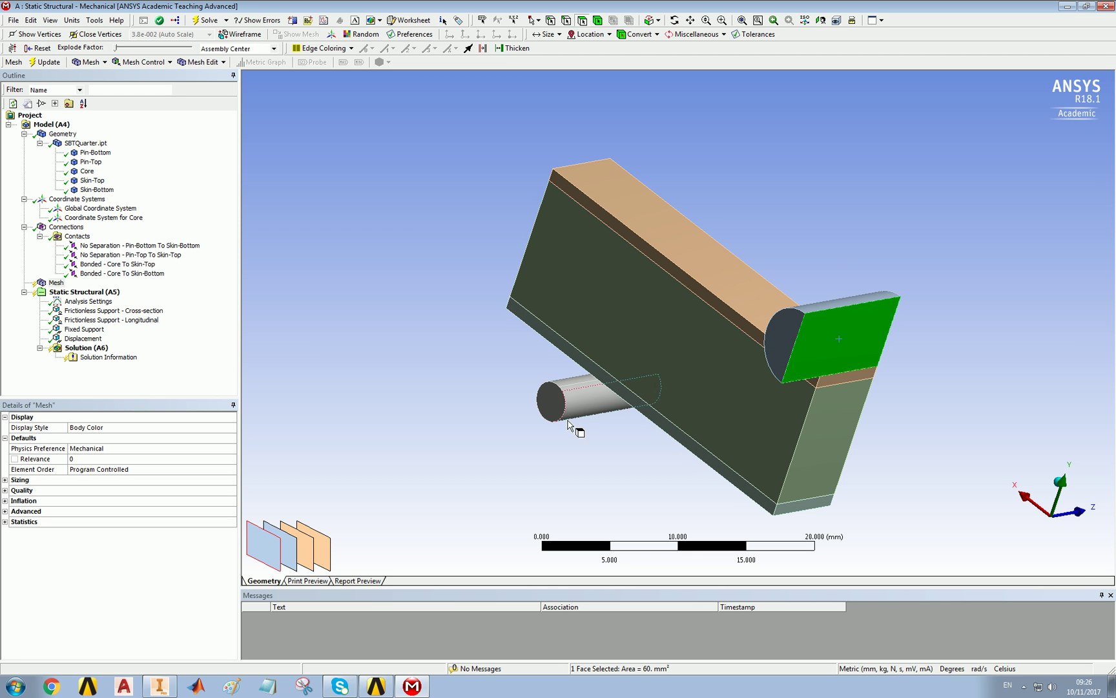